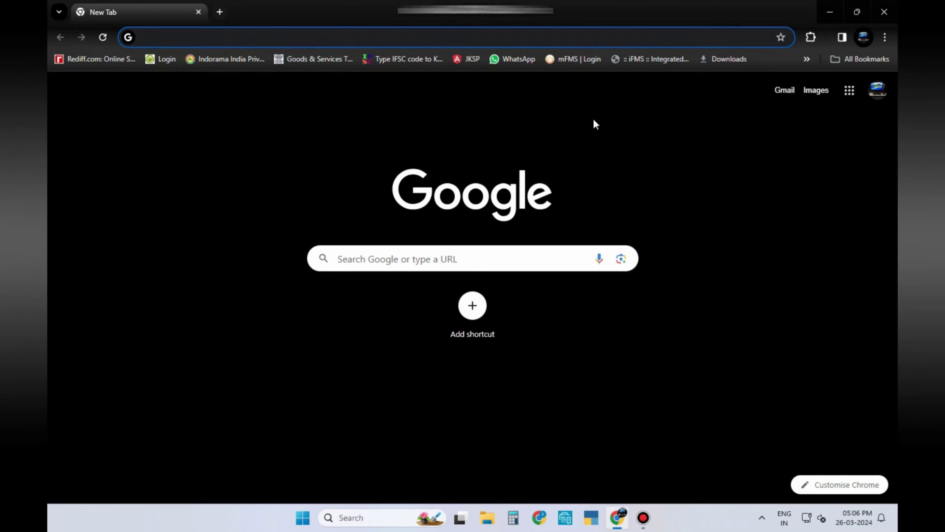
# - Search Google for 'parivahan' and open the official 'Home | Parivahan Sewa' site
pyautogui.click(405, 258)
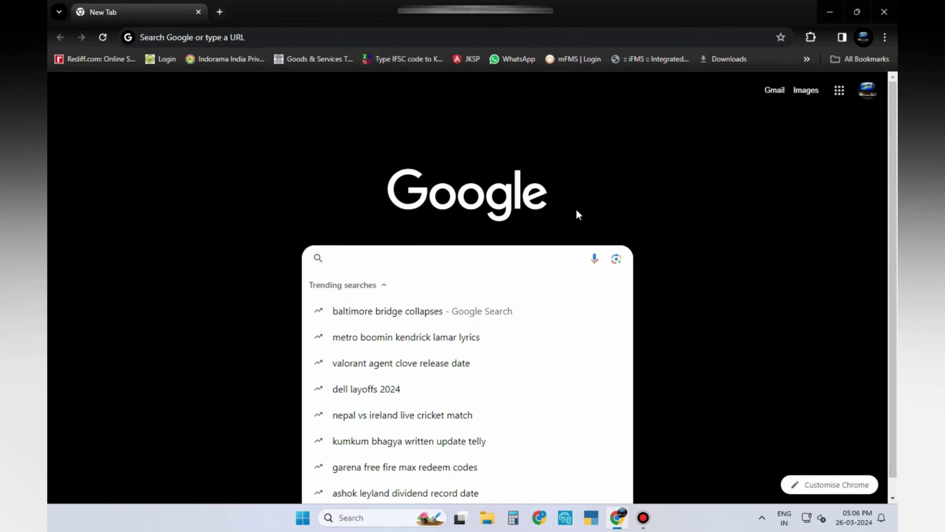
pyautogui.write('pariva')
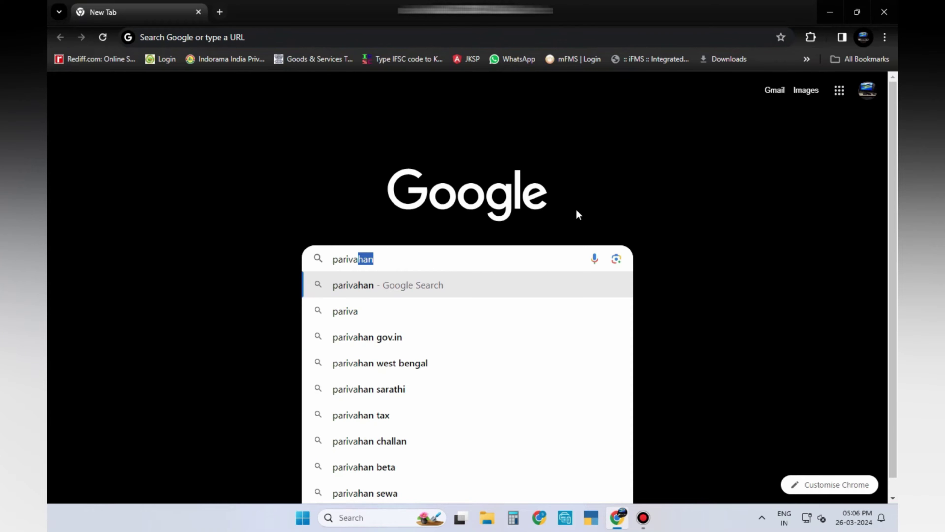
pyautogui.press('Return')
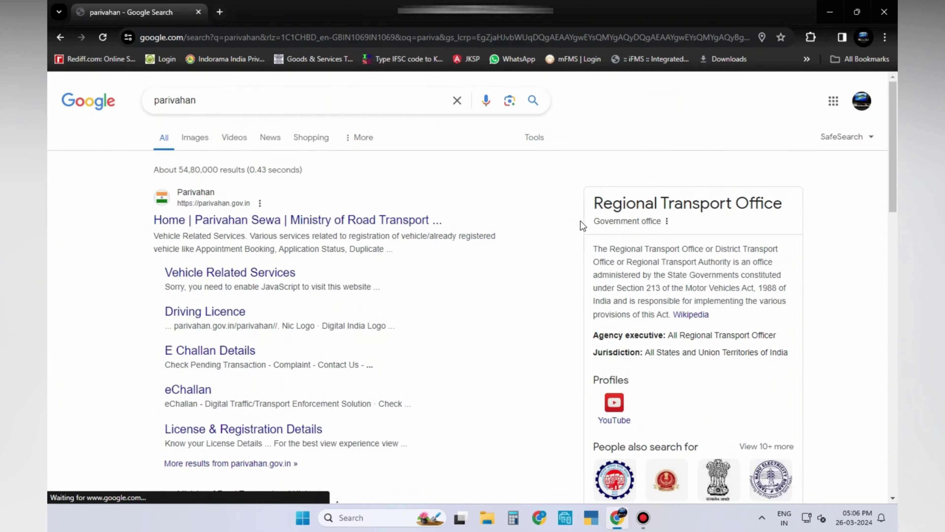
pyautogui.click(217, 223)
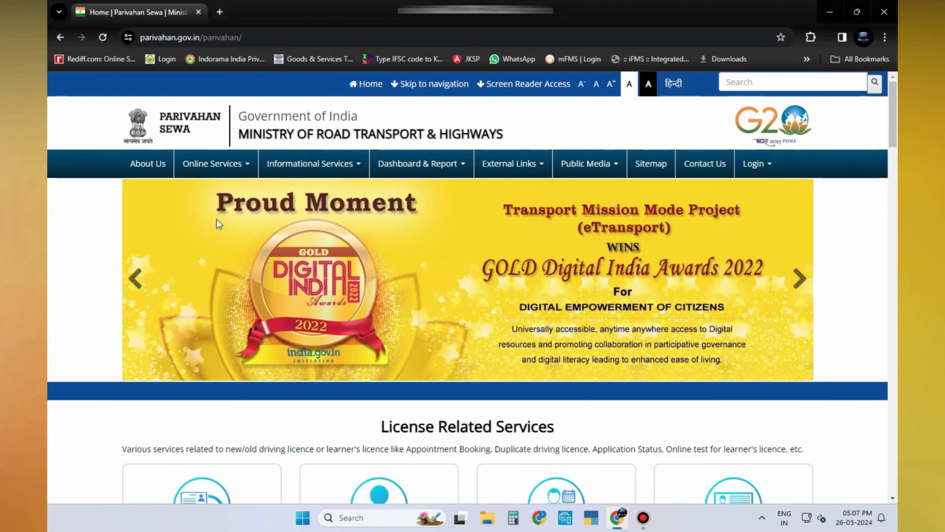
# - Pick West Bengal under Drivers/Learners License services and start Apply for Driving Licence
pyautogui.scroll(-5, 216, 219)
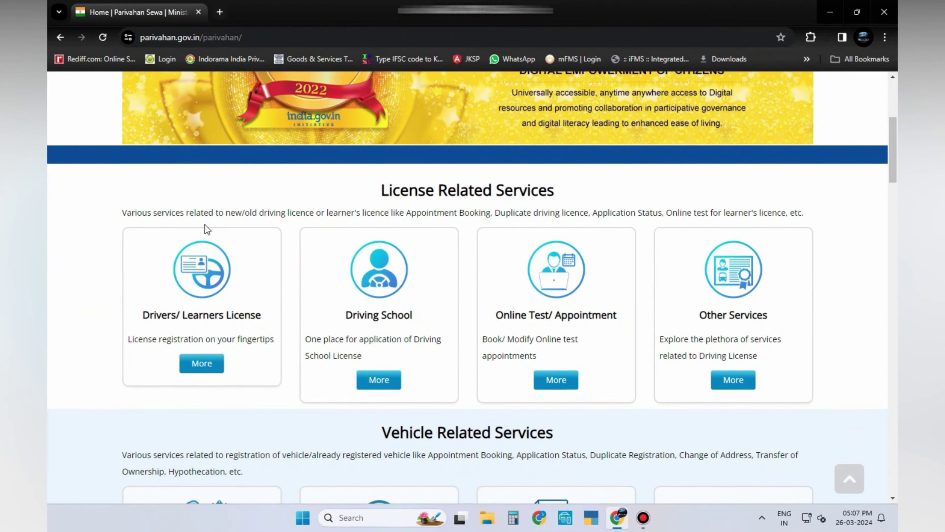
pyautogui.click(214, 363)
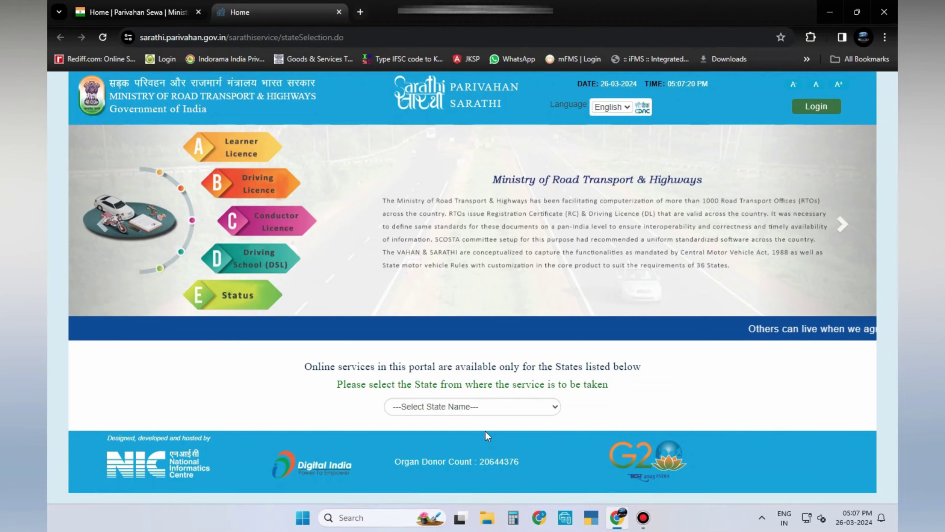
pyautogui.click(517, 410)
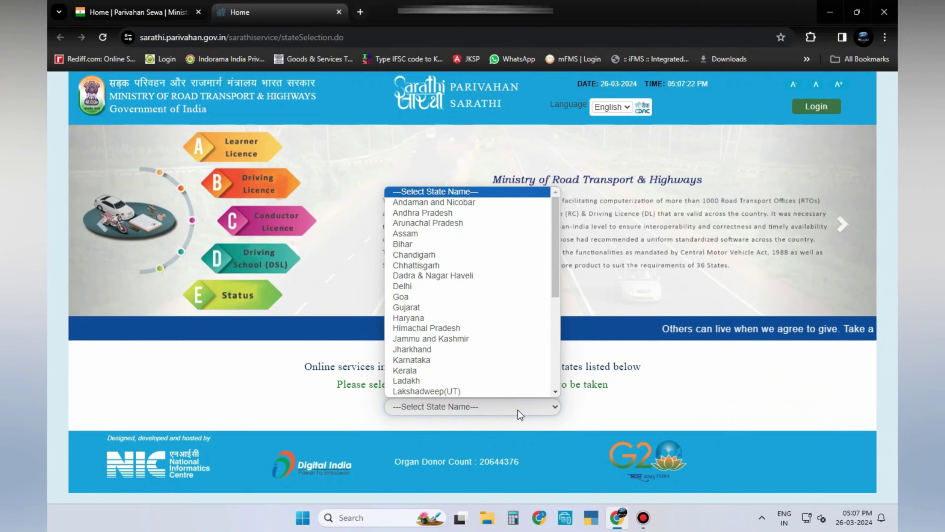
pyautogui.scroll(-5, 498, 376)
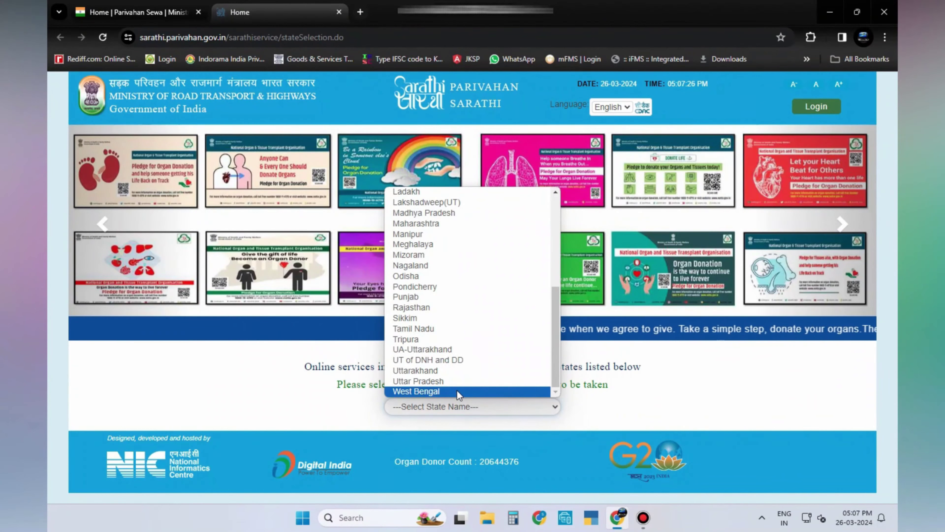
pyautogui.click(458, 390)
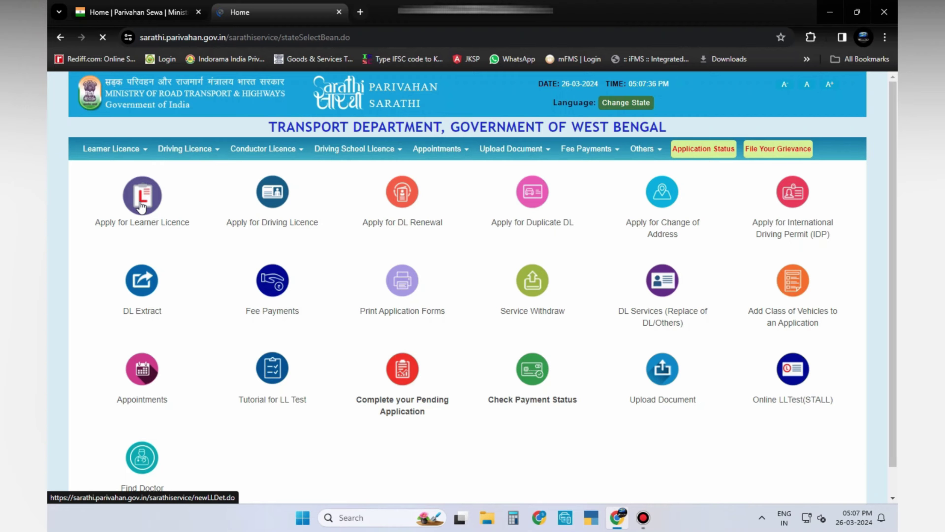
pyautogui.click(270, 198)
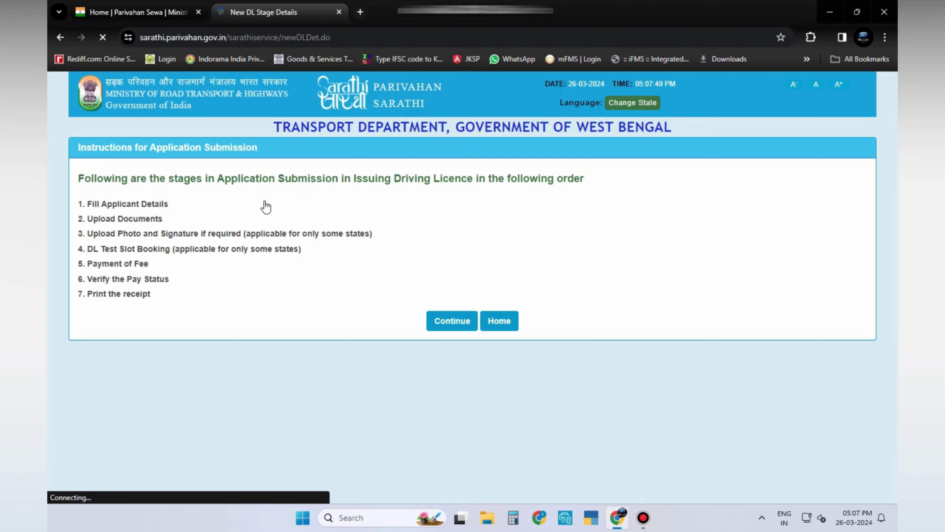
# - Continue past the stage instructions and enter the learner's licence number
pyautogui.click(437, 334)
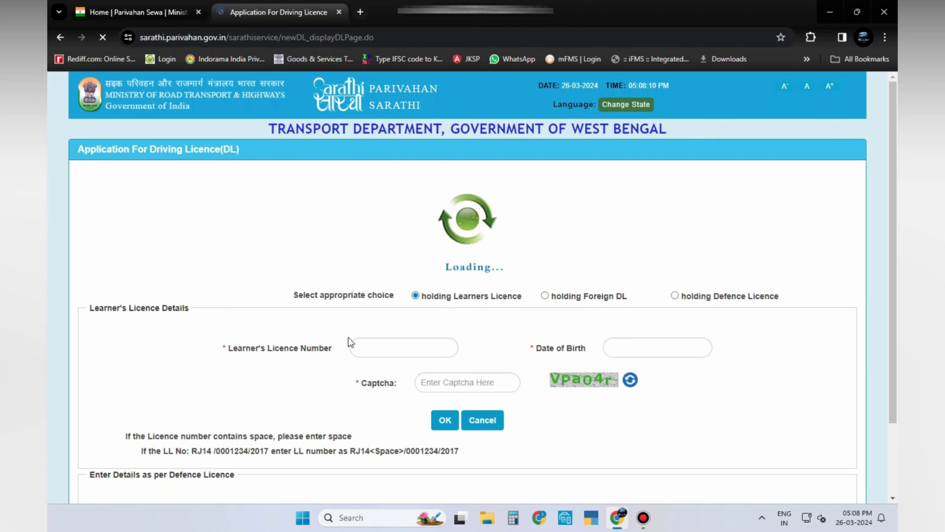
pyautogui.click(363, 343)
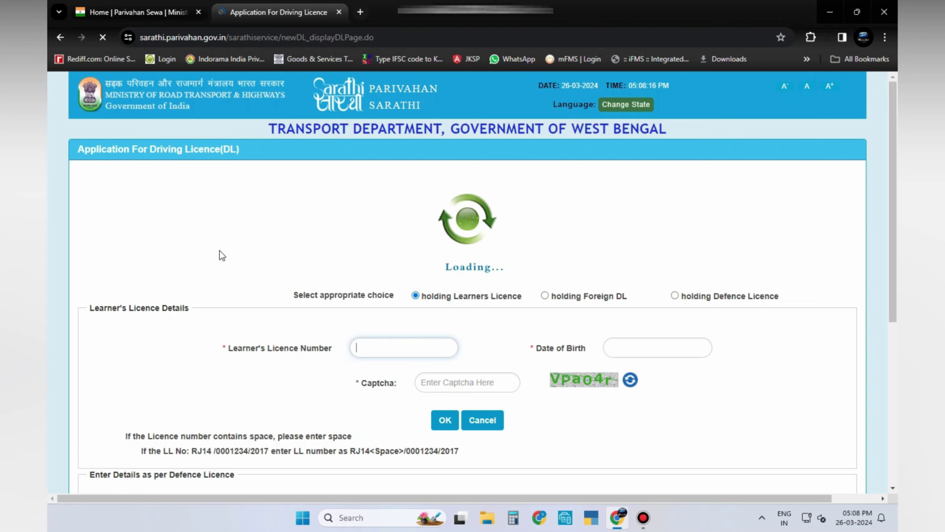
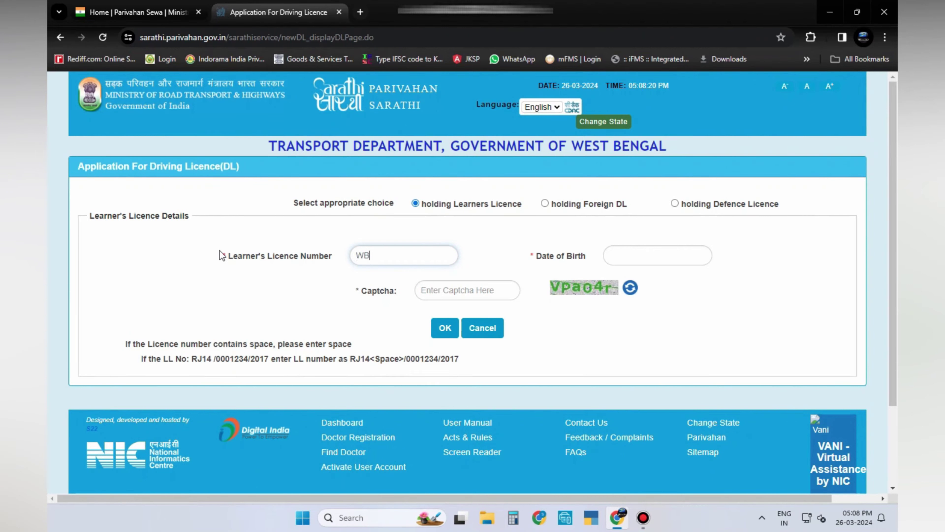
pyautogui.press('Left')
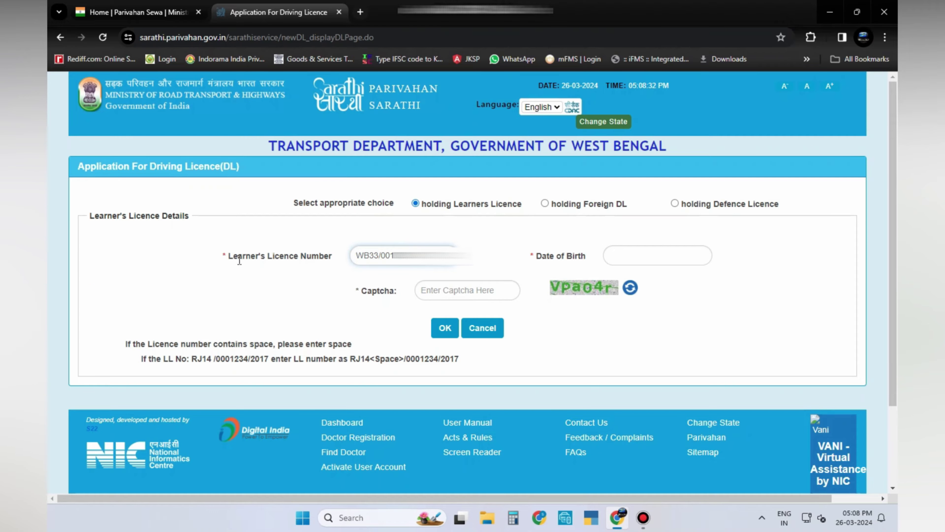
# - Set the date of birth, fill in the captcha, and submit the learner's licence details
pyautogui.click(644, 260)
pyautogui.click(694, 277)
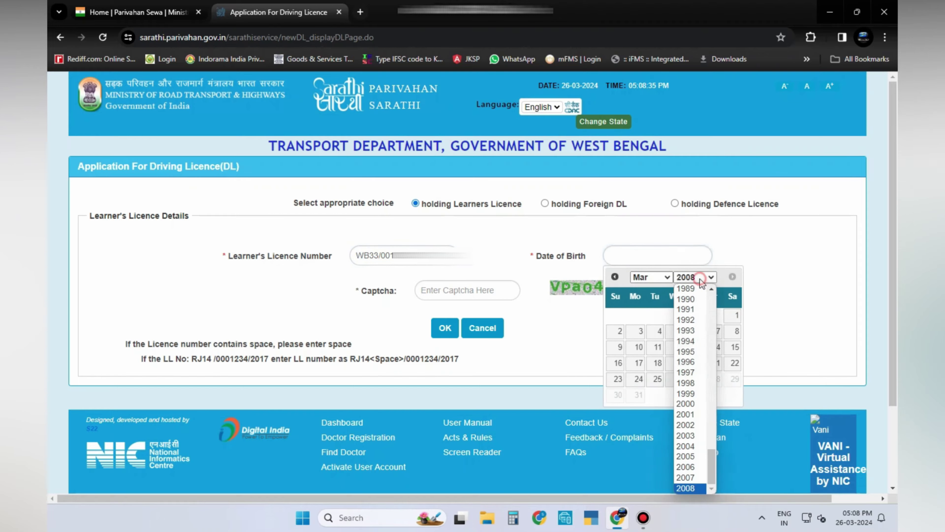
pyautogui.click(690, 356)
pyautogui.click(651, 277)
pyautogui.click(650, 361)
pyautogui.click(641, 331)
pyautogui.click(497, 290)
pyautogui.write('VPa04r')
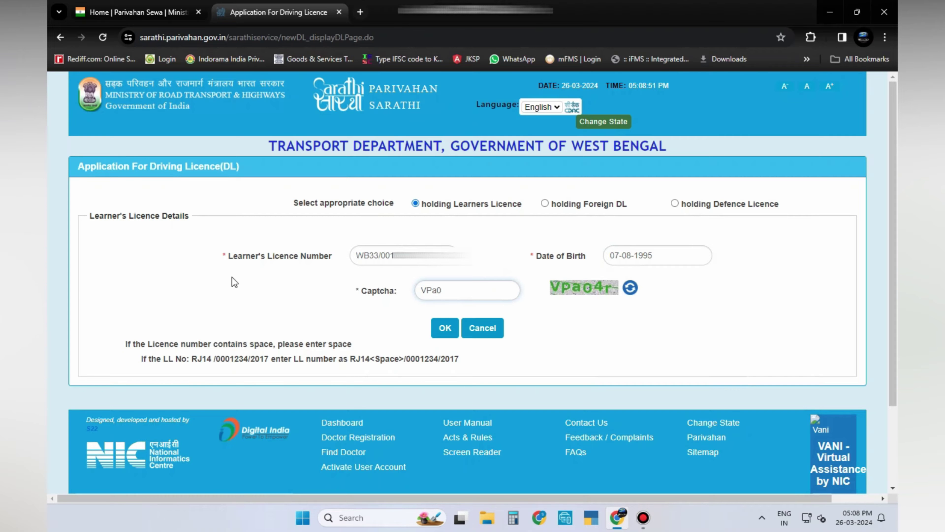
pyautogui.click(444, 329)
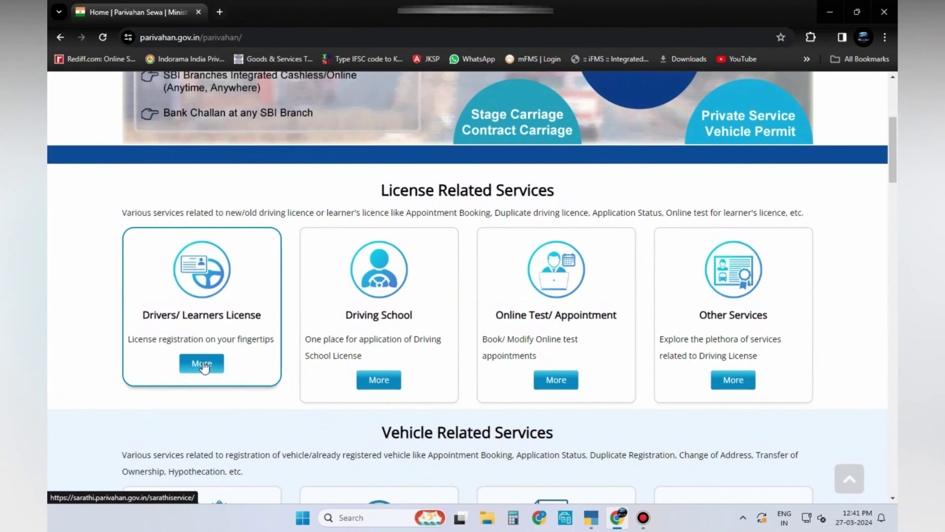
# - Restart the West Bengal driving licence application and re-enter the licence number with a space
pyautogui.click(203, 362)
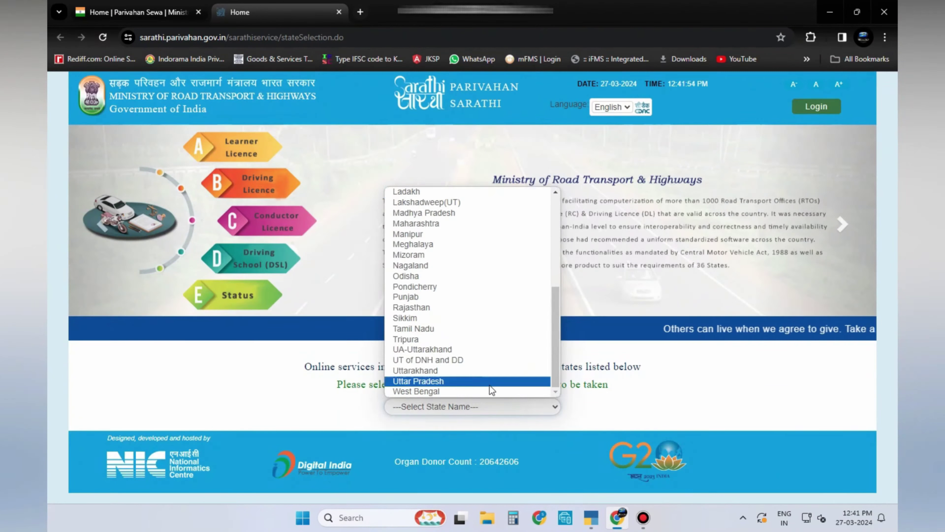
pyautogui.click(489, 392)
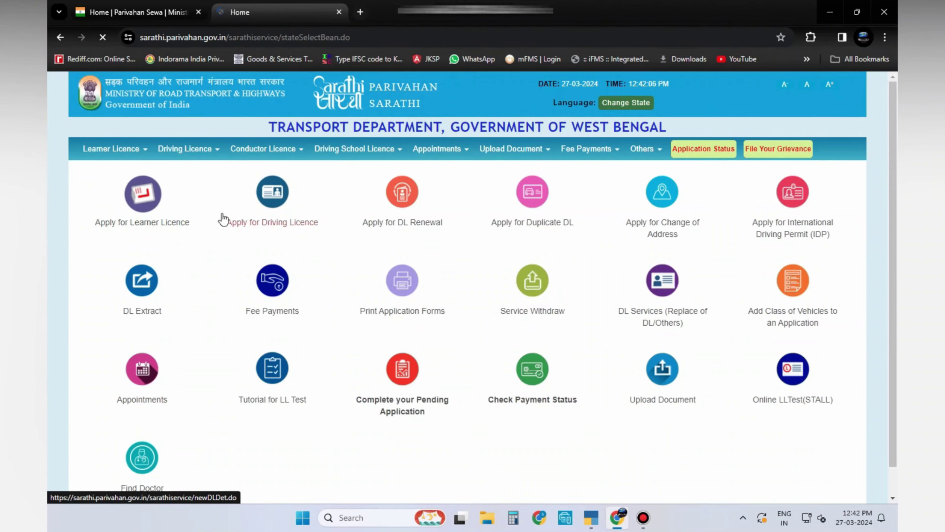
pyautogui.click(225, 221)
pyautogui.click(436, 323)
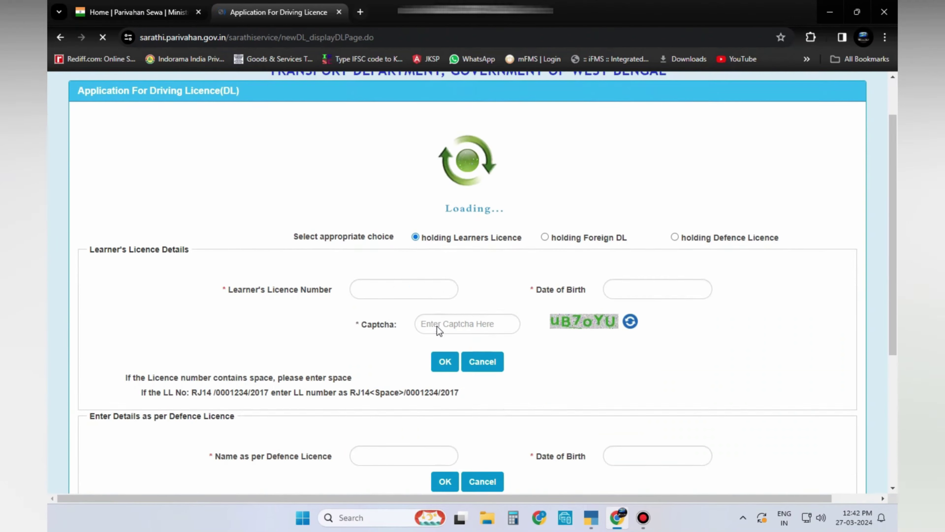
pyautogui.click(417, 239)
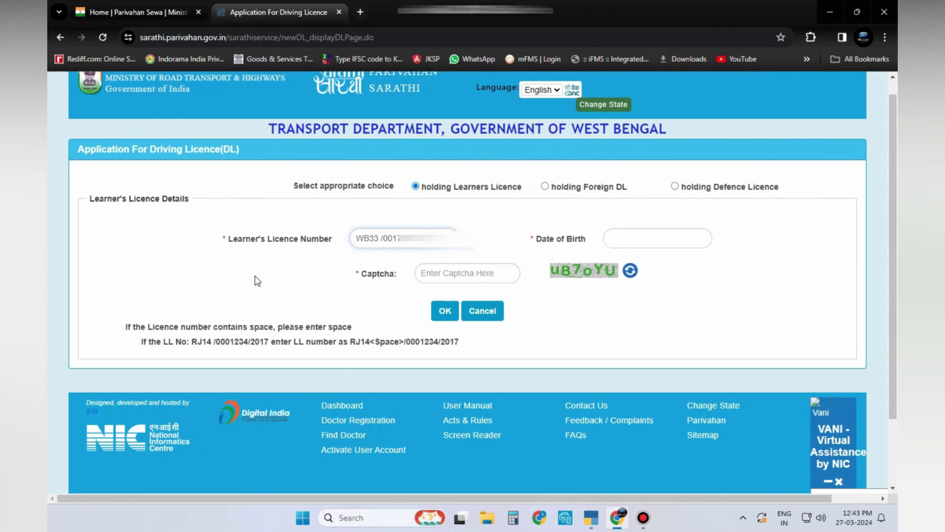
# - Set the date of birth, fill in the captcha, and submit the learner's licence details
pyautogui.click(635, 239)
pyautogui.click(695, 260)
pyautogui.click(692, 354)
pyautogui.click(656, 261)
pyautogui.click(643, 344)
pyautogui.click(637, 319)
pyautogui.click(480, 276)
pyautogui.write('uB7oYU')
pyautogui.click(445, 310)
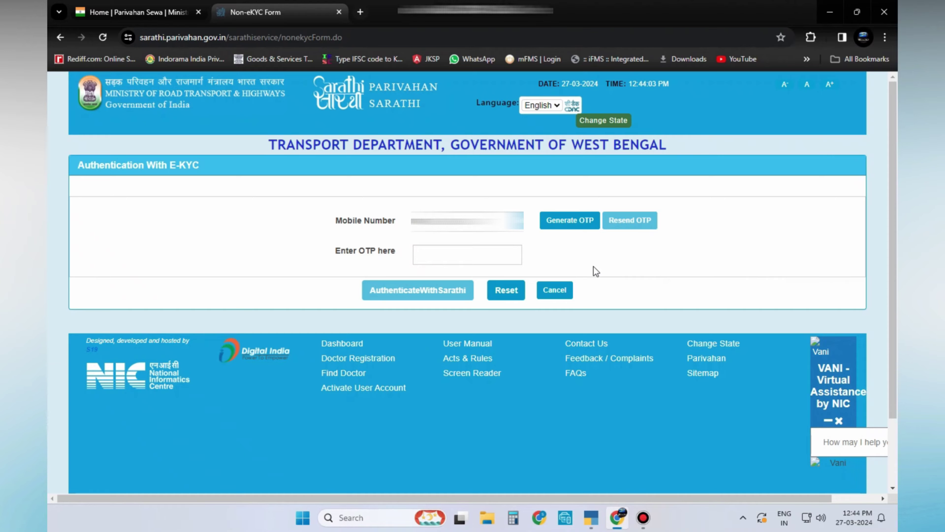
# - Generate an OTP to the registered mobile, enter it, and authenticate with Sarathi
pyautogui.click(570, 220)
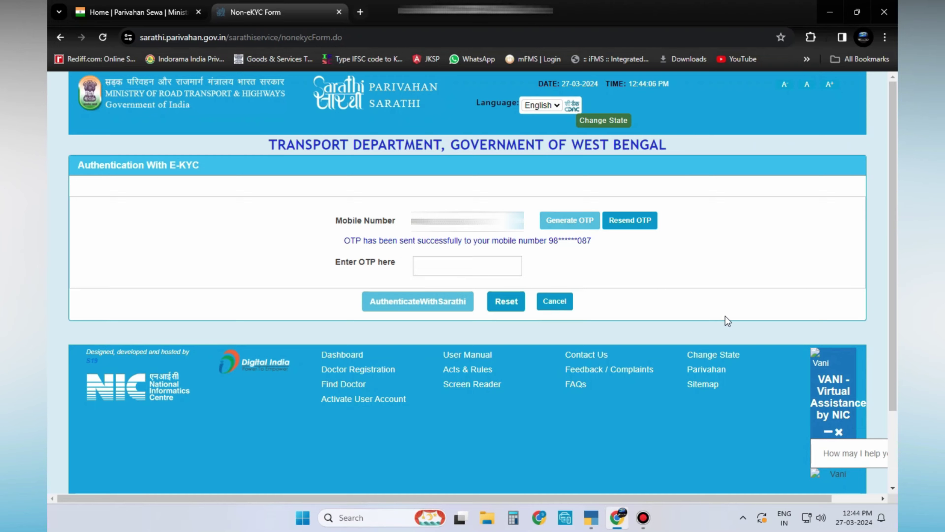
pyautogui.click(508, 266)
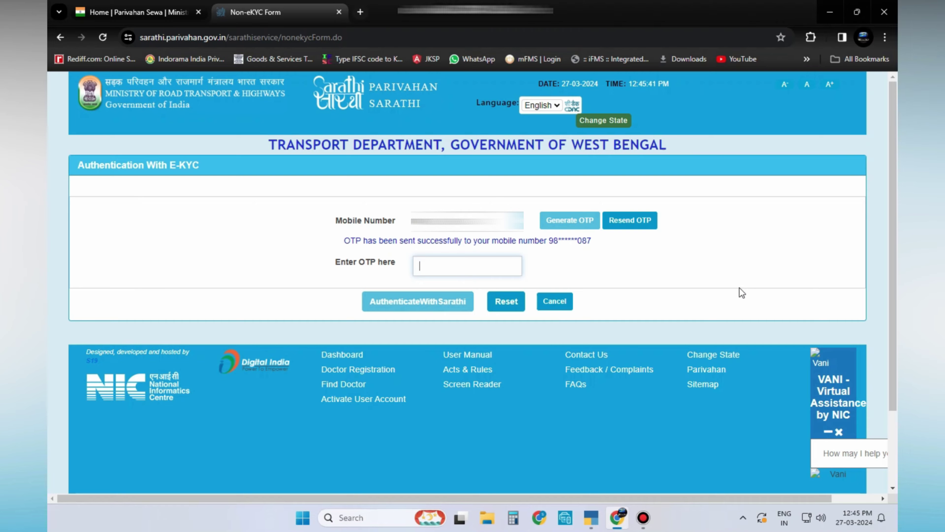
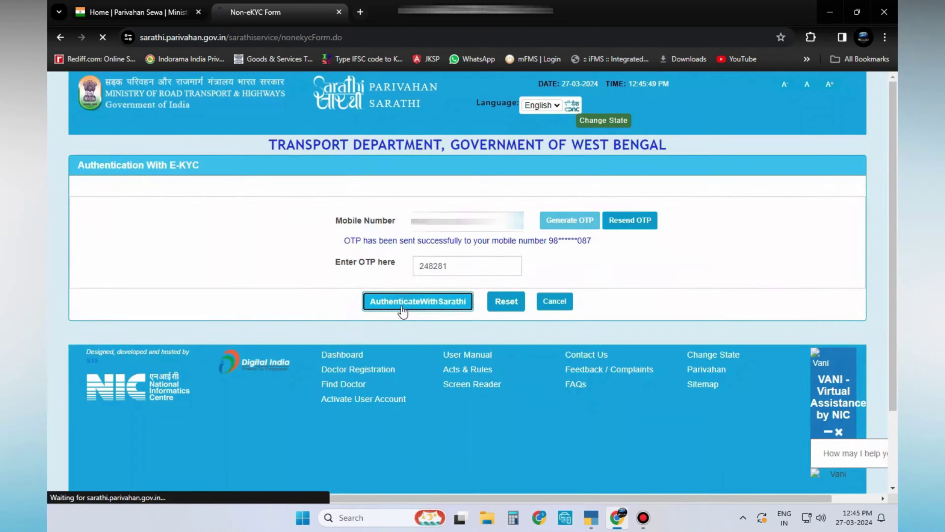
pyautogui.click(400, 308)
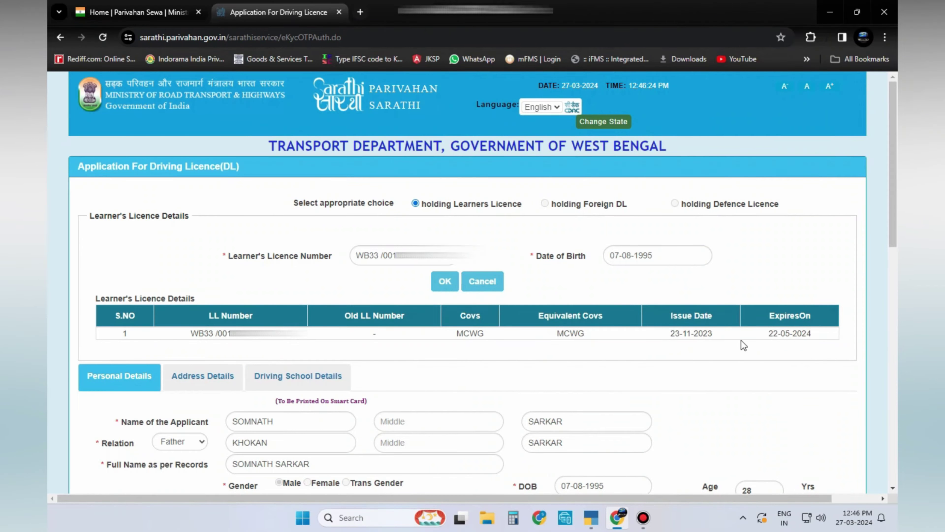
# - Add Motor Cycle with Gear (Non Transport) (MCWG) as the applied class and submit the form
pyautogui.scroll(-5, 775, 340)
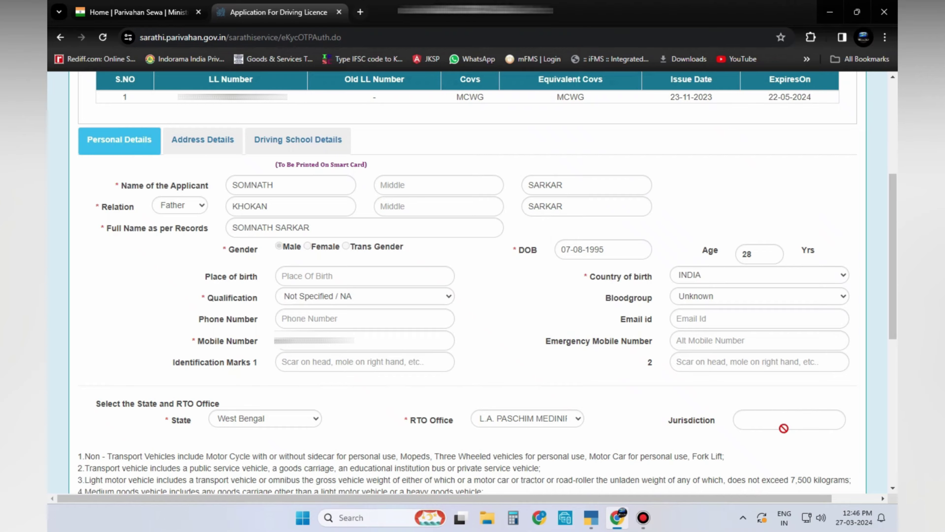
pyautogui.scroll(-5, 784, 428)
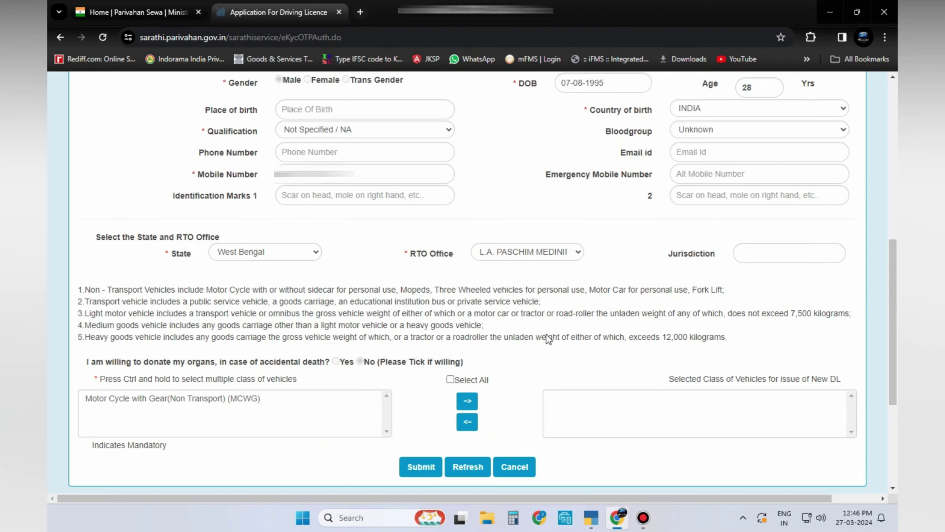
pyautogui.scroll(-2, 545, 334)
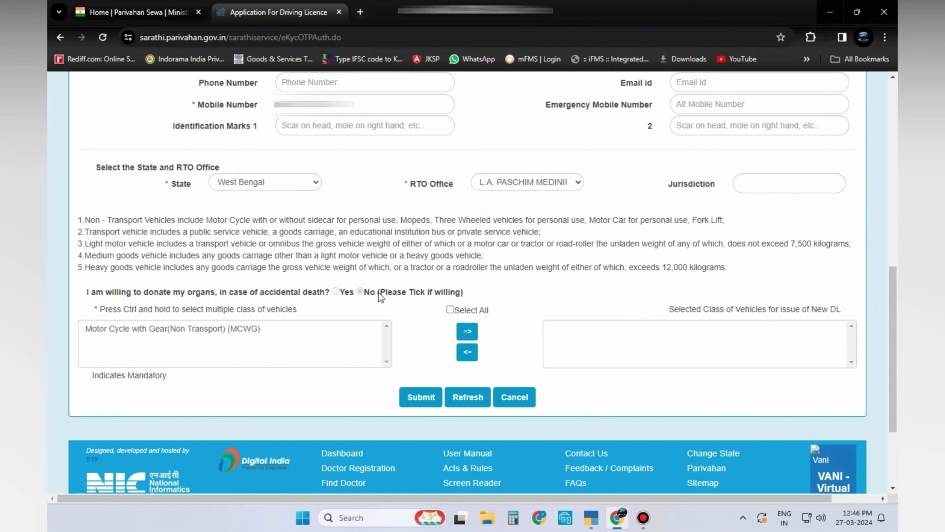
pyautogui.click(249, 332)
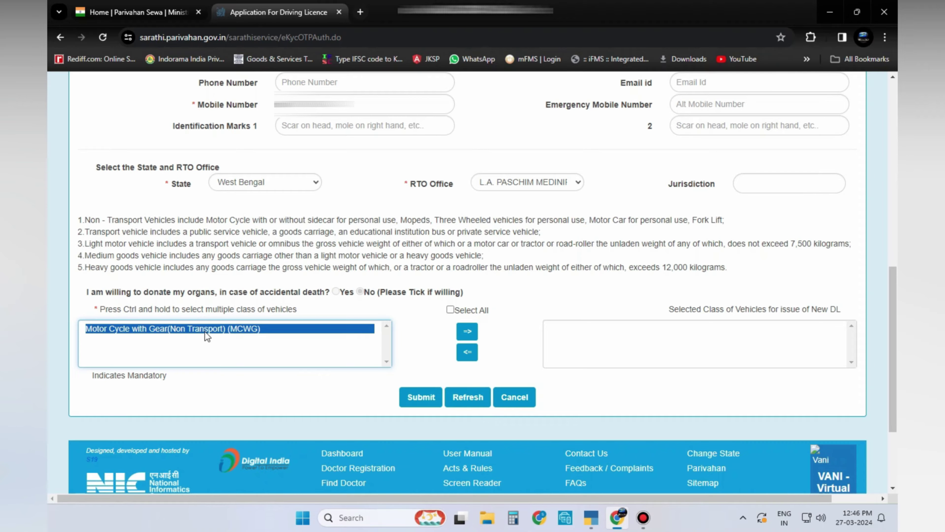
pyautogui.click(470, 332)
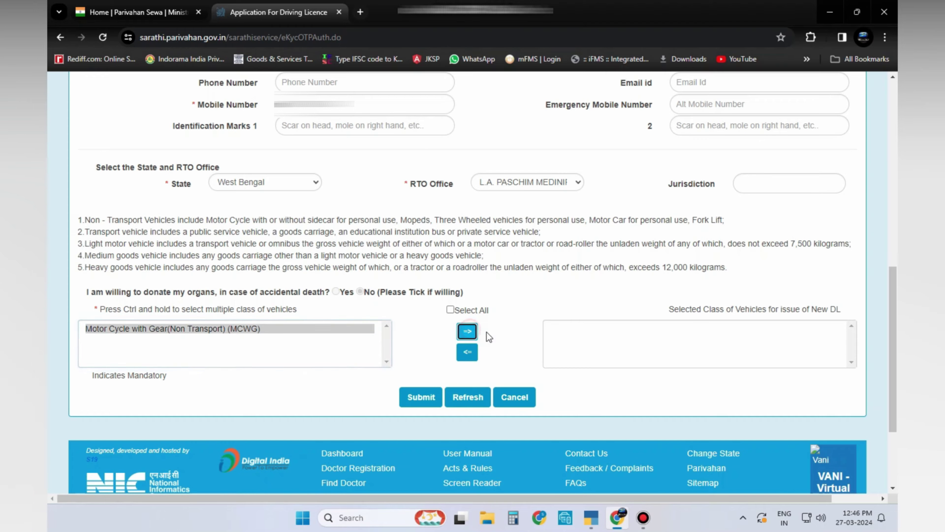
pyautogui.click(599, 329)
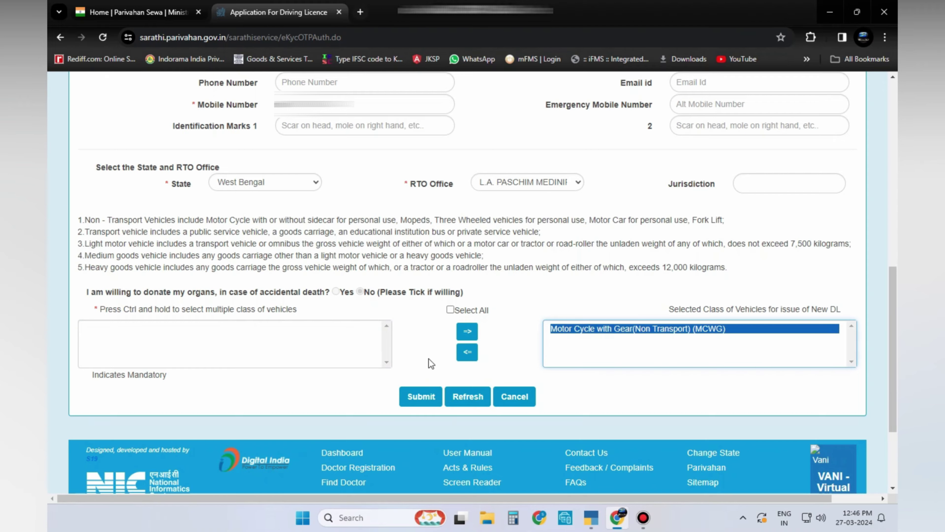
pyautogui.click(468, 352)
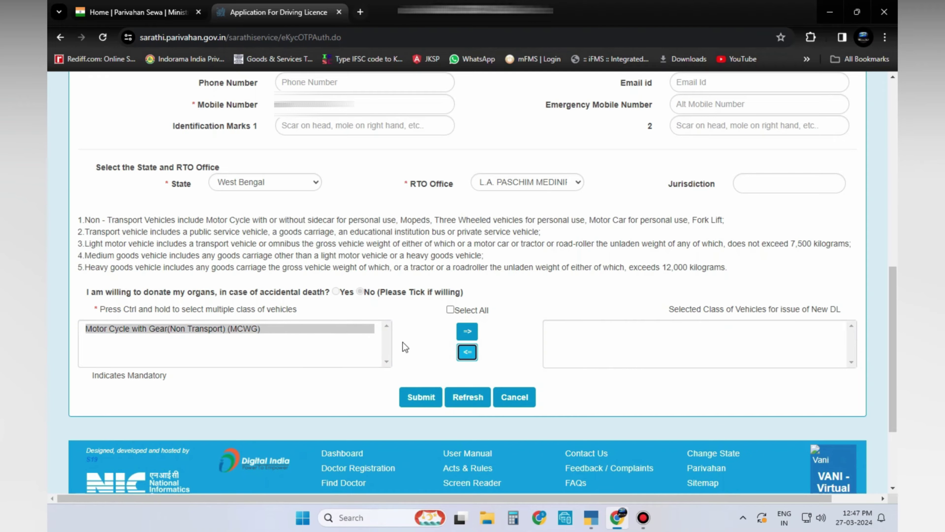
pyautogui.click(244, 329)
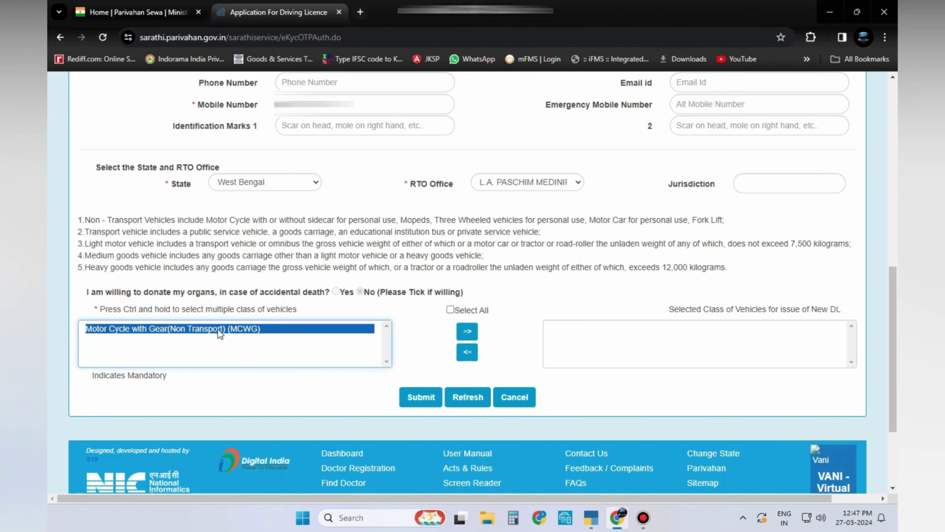
pyautogui.click(468, 331)
pyautogui.click(595, 343)
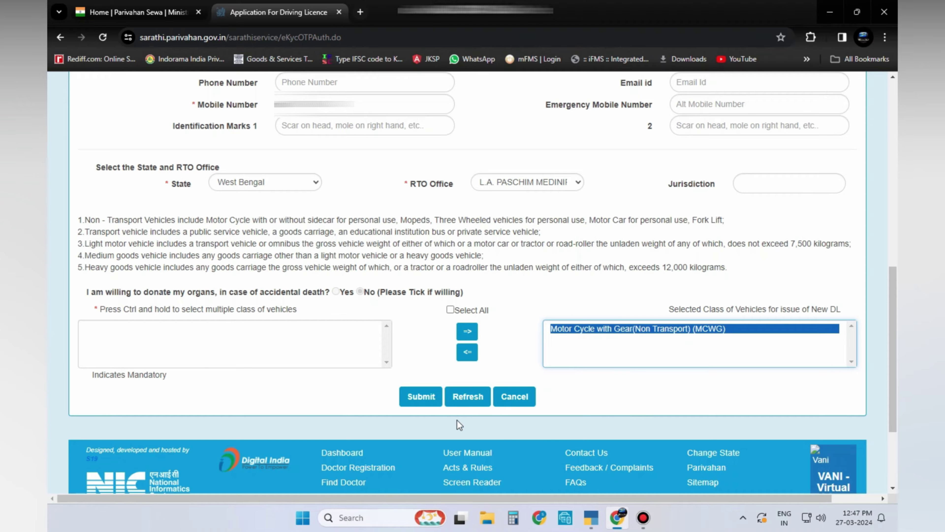
pyautogui.click(417, 396)
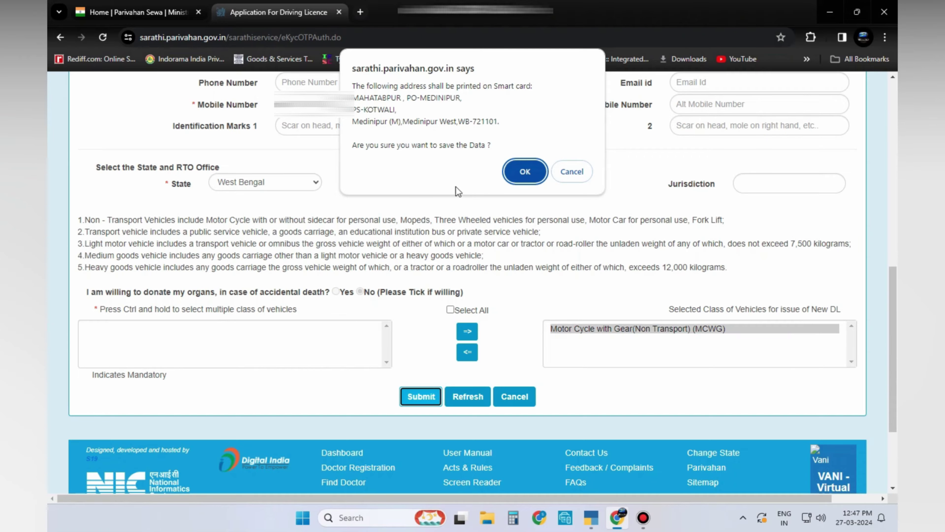
# - Confirm the save and the success alert, then continue from the Application Reference Slip
pyautogui.click(525, 172)
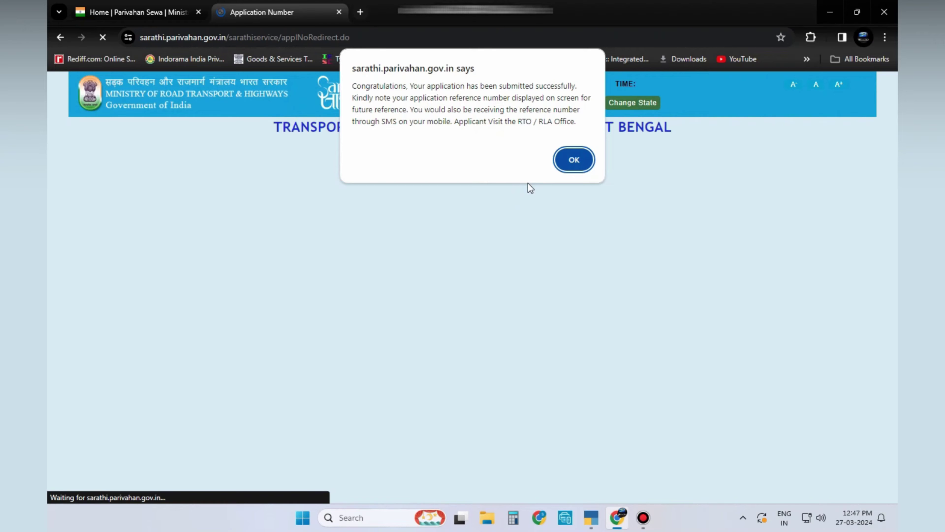
pyautogui.click(572, 159)
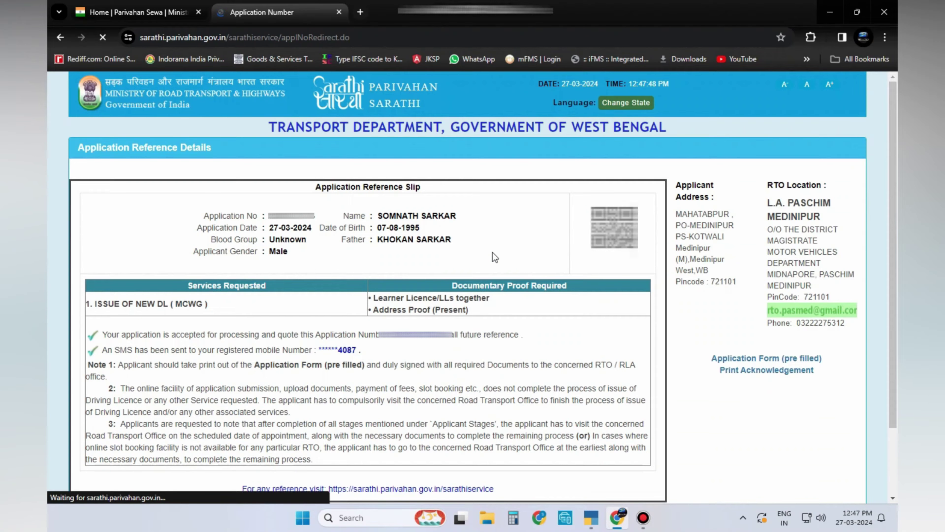
pyautogui.scroll(-2, 493, 252)
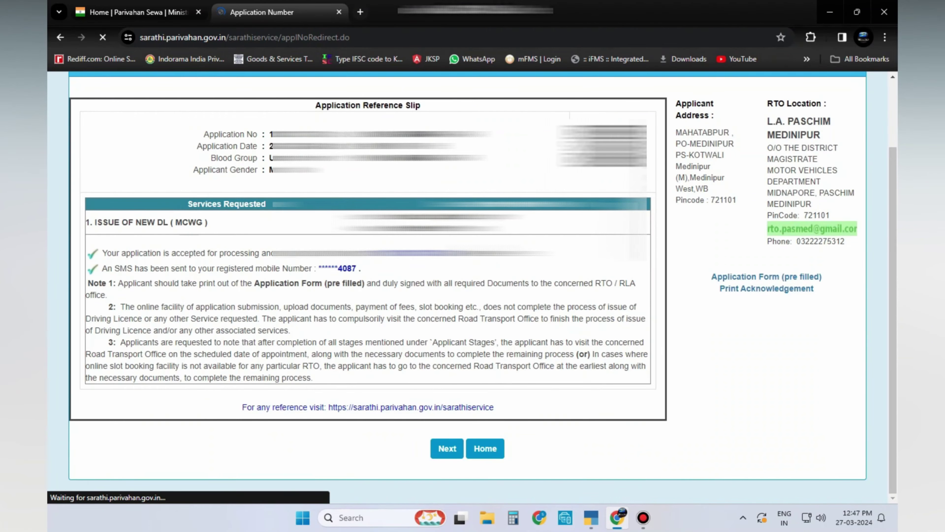
pyautogui.click(437, 450)
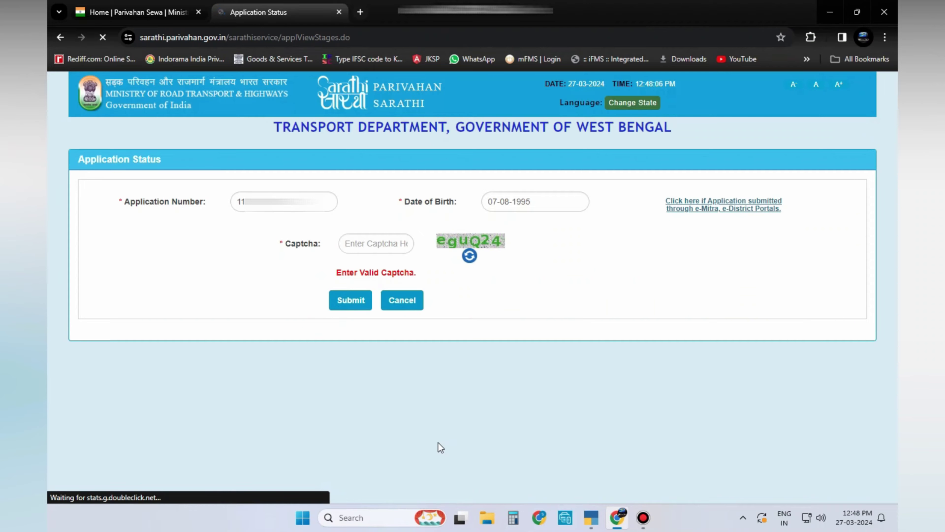
# - Check the application status with the captcha, then proceed to the Upload Documents stage
pyautogui.click(397, 239)
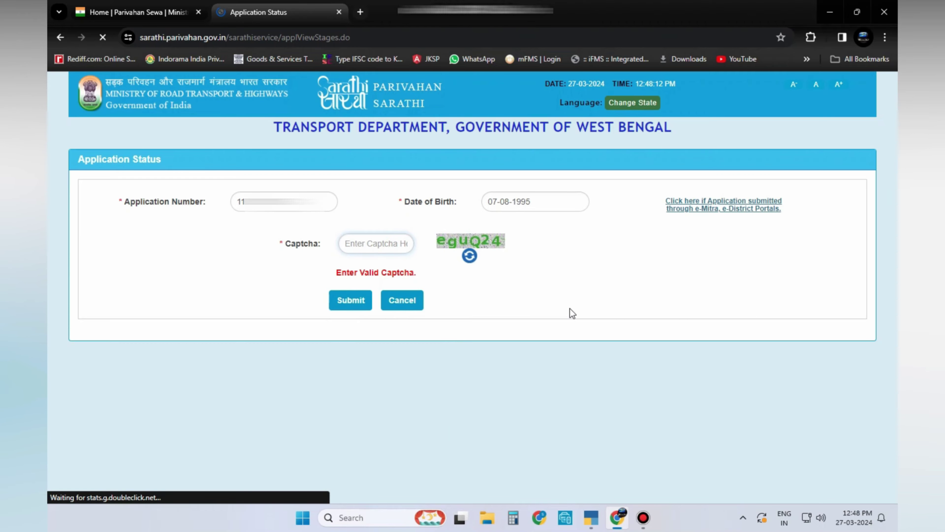
pyautogui.write('eguQ24')
pyautogui.click(344, 305)
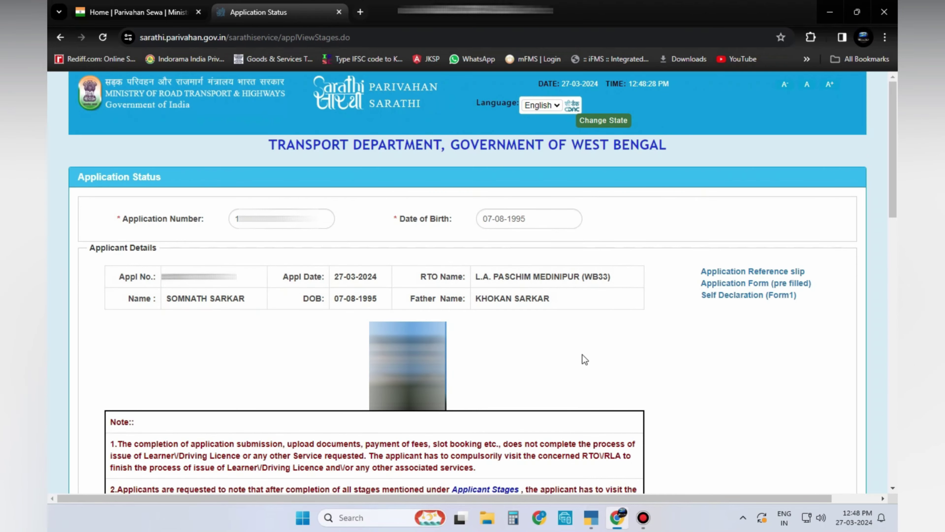
pyautogui.scroll(-10, 583, 358)
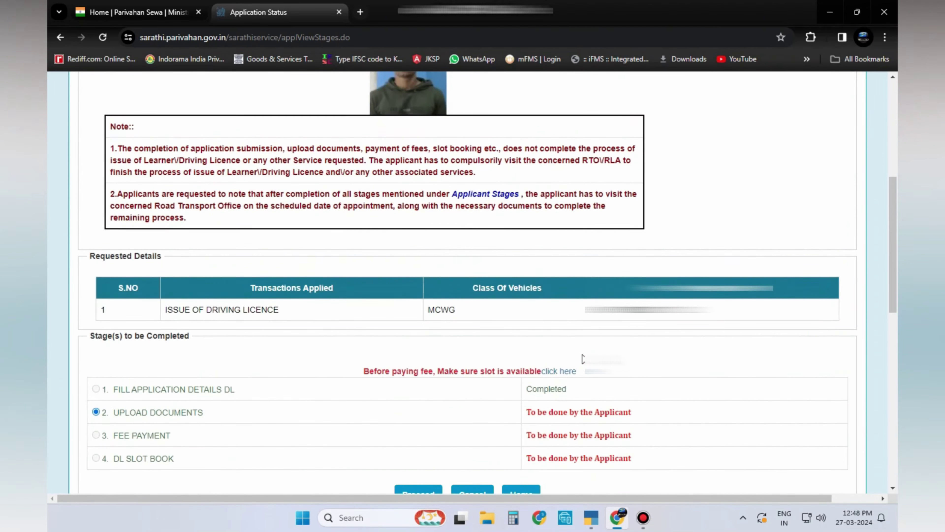
pyautogui.scroll(-1, 896, 247)
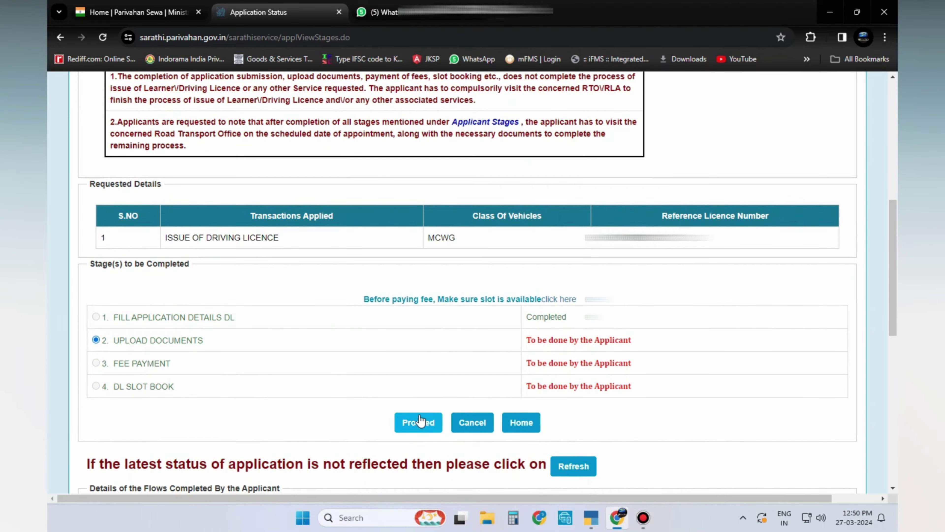
pyautogui.click(420, 422)
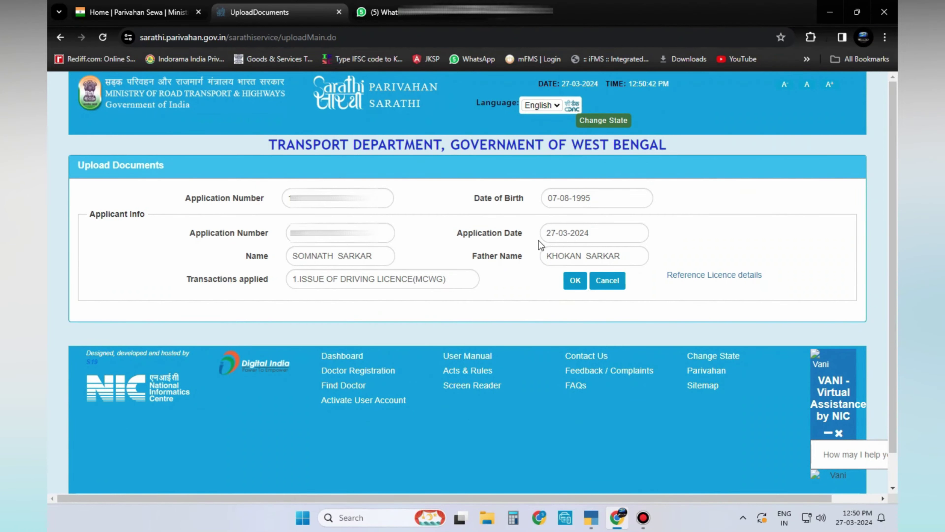
# - Choose Address Proof (Present) as the document type with Aadhar Card With DOB as proof
pyautogui.click(575, 280)
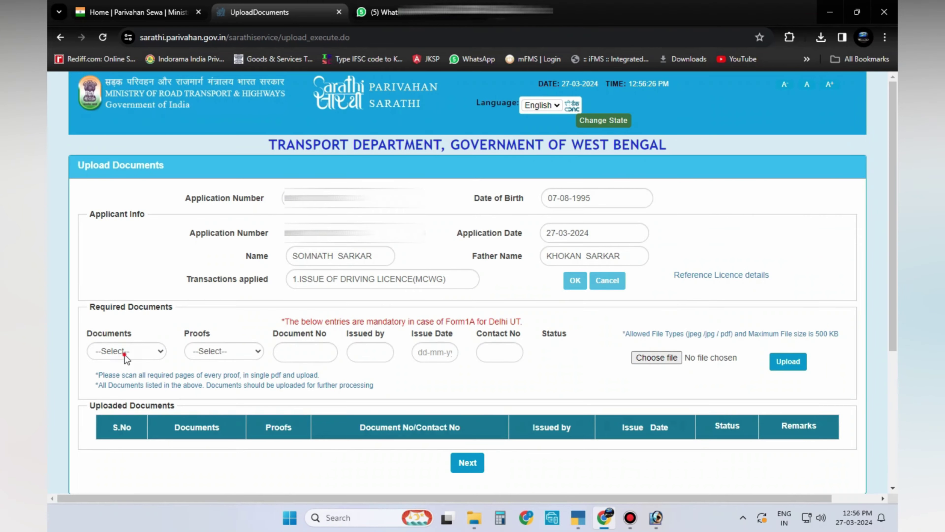
pyautogui.click(124, 354)
pyautogui.click(123, 353)
pyautogui.click(123, 354)
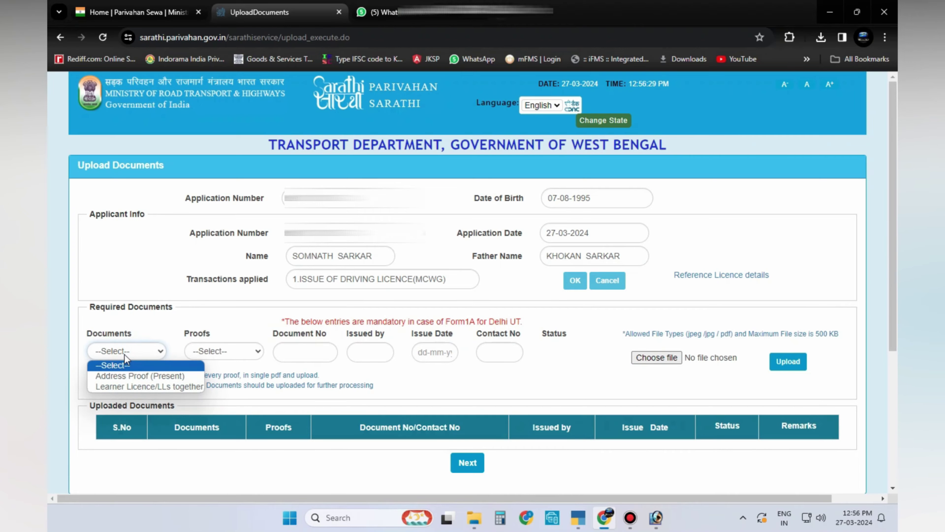
pyautogui.click(129, 374)
pyautogui.click(229, 347)
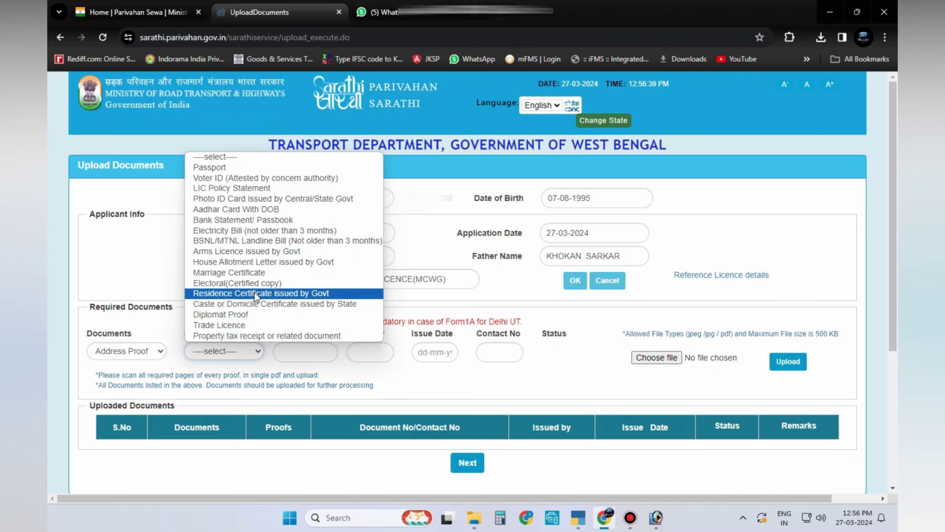
pyautogui.click(270, 209)
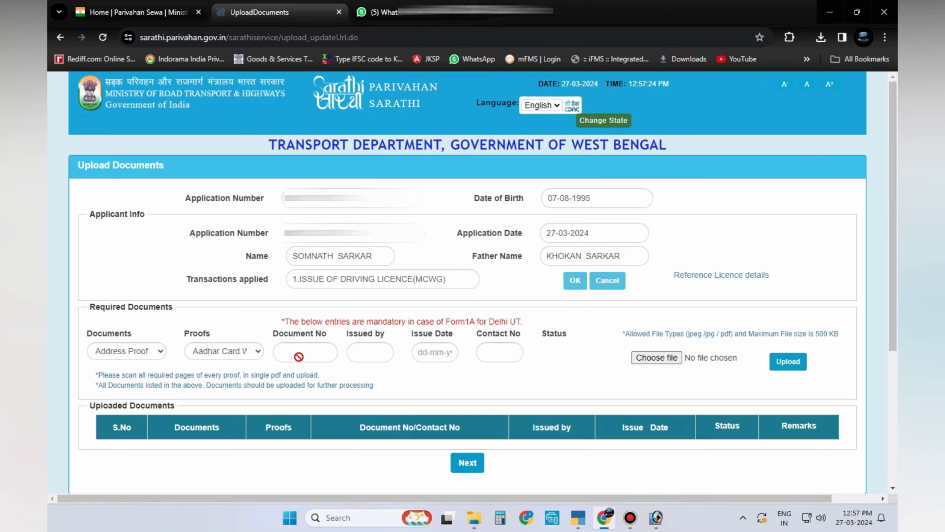
# - Fill in issuer UIDAI, issue date 16 August, and the applicant's contact number
pyautogui.click(373, 353)
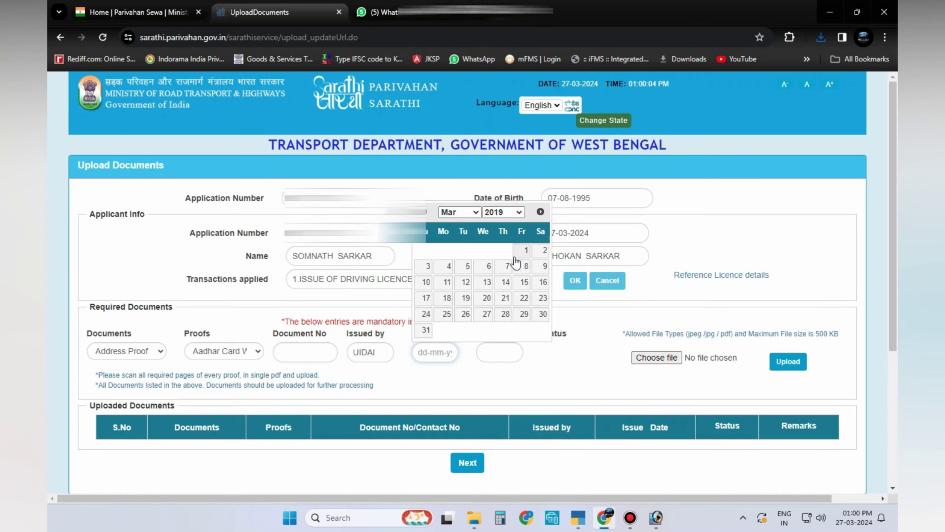
pyautogui.click(460, 211)
pyautogui.click(458, 297)
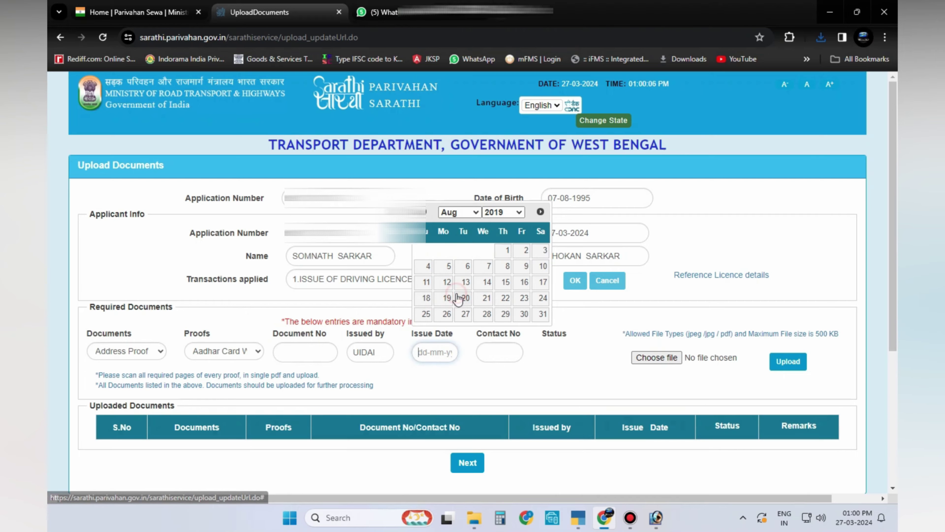
pyautogui.click(527, 284)
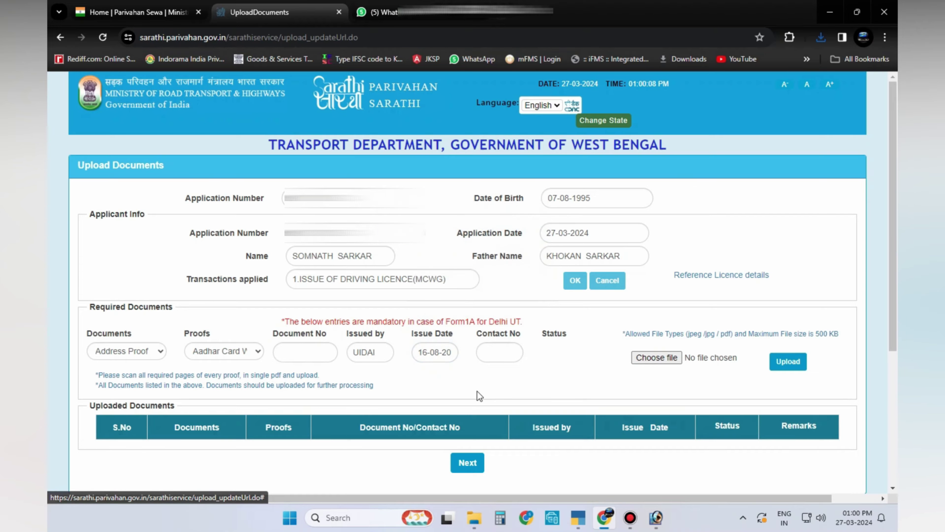
pyautogui.click(508, 354)
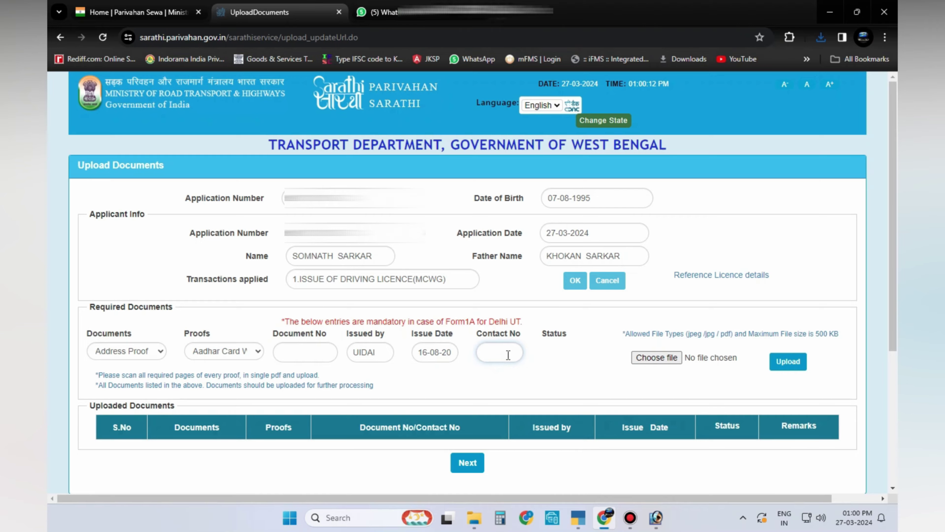
pyautogui.write('98')
pyautogui.click(559, 363)
# - Upload the Aadhaar card PDF as address proof, review the file, and confirm it
pyautogui.click(665, 356)
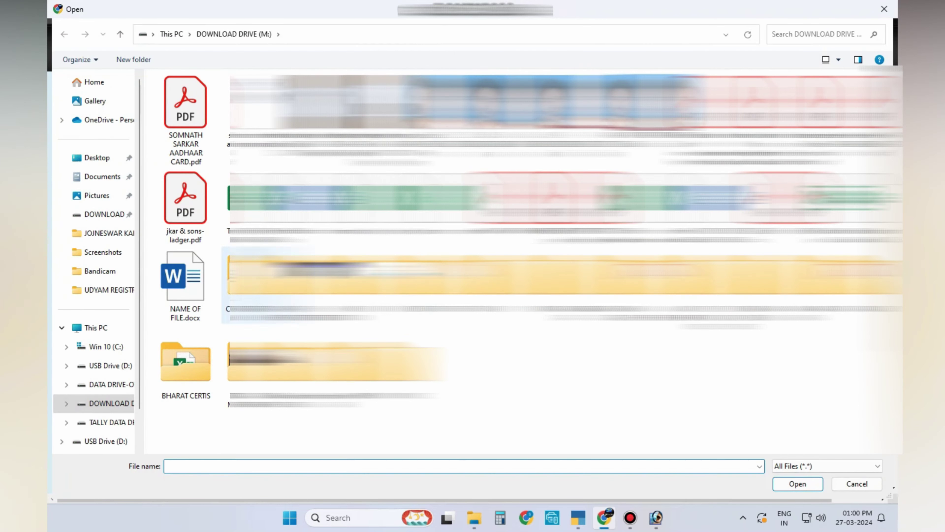
pyautogui.doubleClick(187, 99)
pyautogui.click(585, 383)
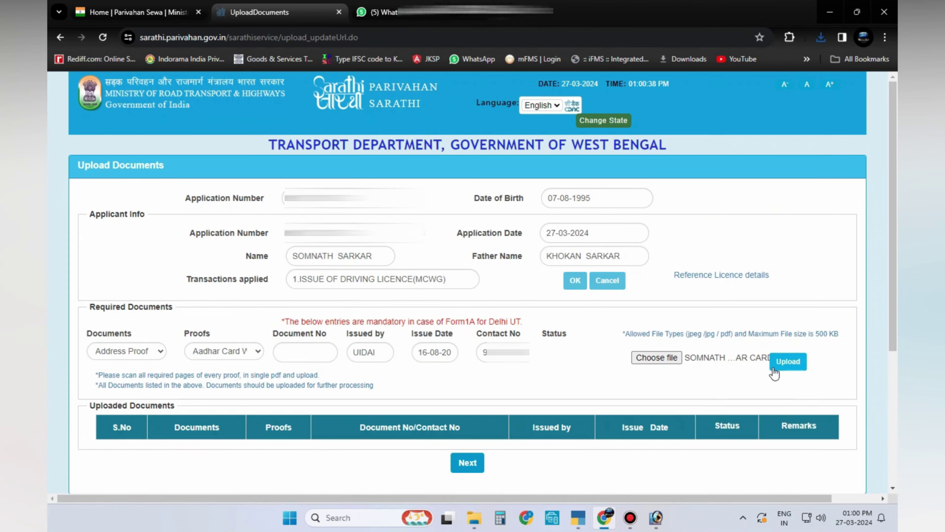
pyautogui.click(787, 363)
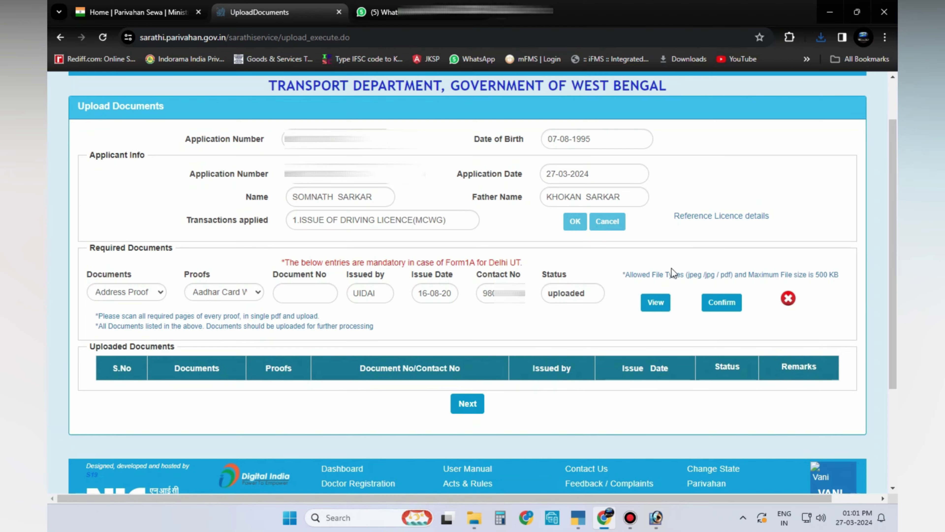
pyautogui.click(656, 302)
pyautogui.click(501, 12)
pyautogui.click(681, 58)
pyautogui.click(413, 160)
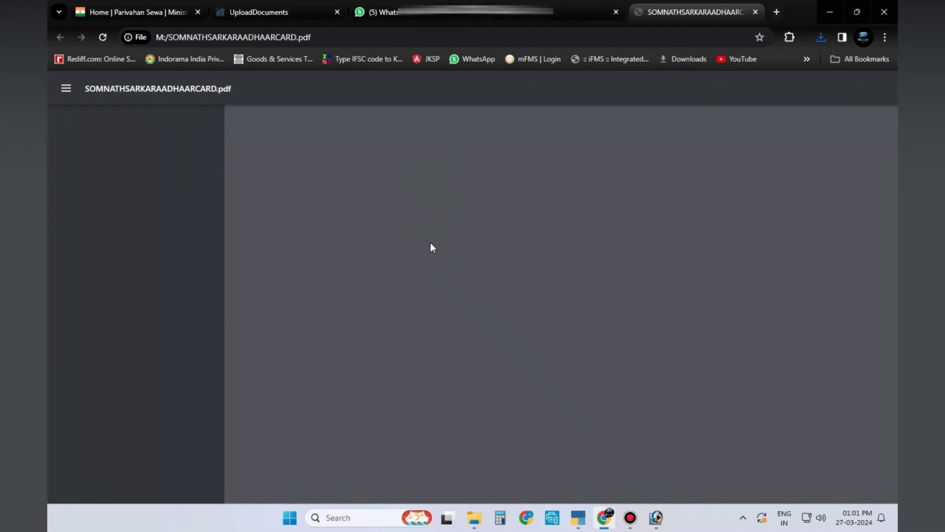
pyautogui.click(271, 8)
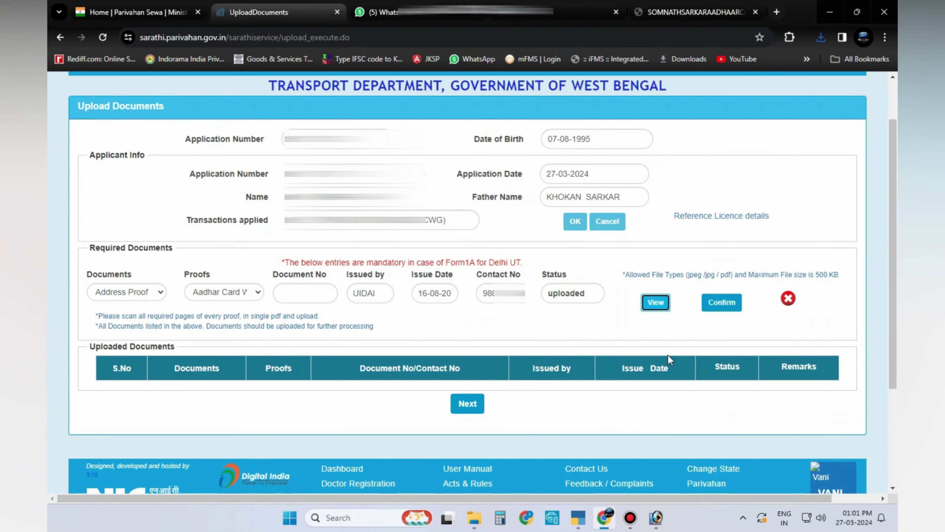
pyautogui.click(731, 302)
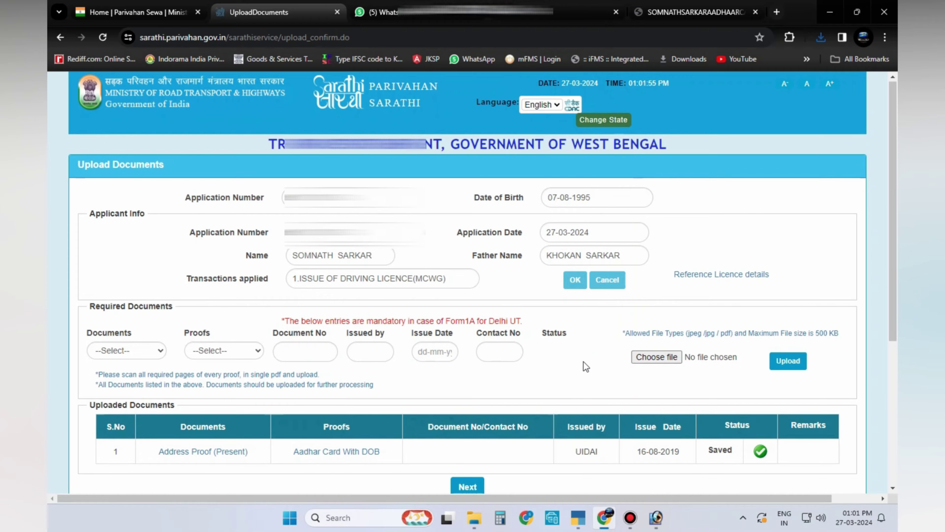
pyautogui.scroll(-2, 583, 361)
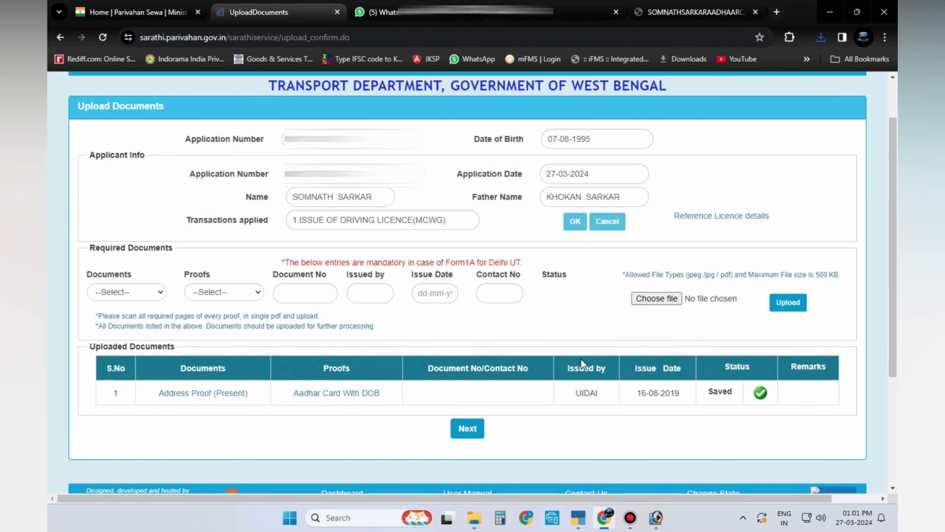
# - Select Learner Licence as document and proof, review the uploaded file, and confirm it
pyautogui.click(133, 292)
pyautogui.click(142, 316)
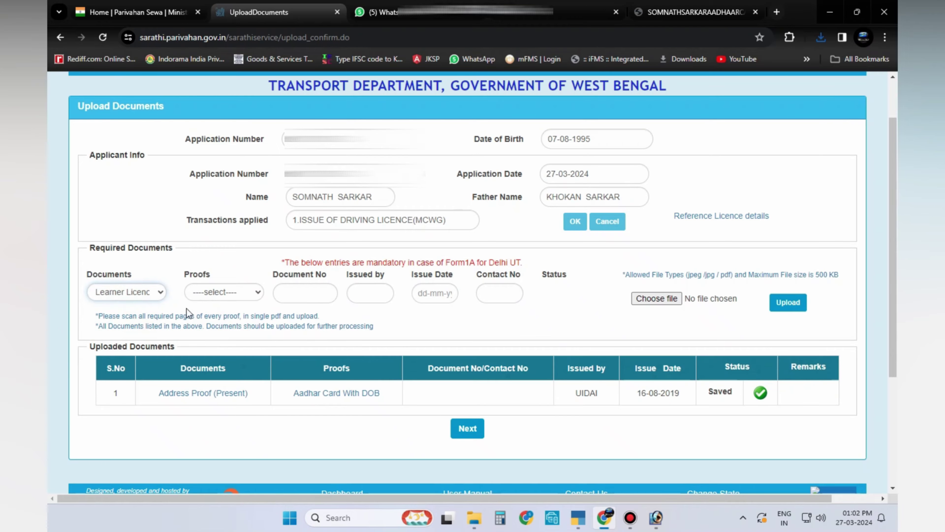
pyautogui.click(218, 292)
pyautogui.click(230, 316)
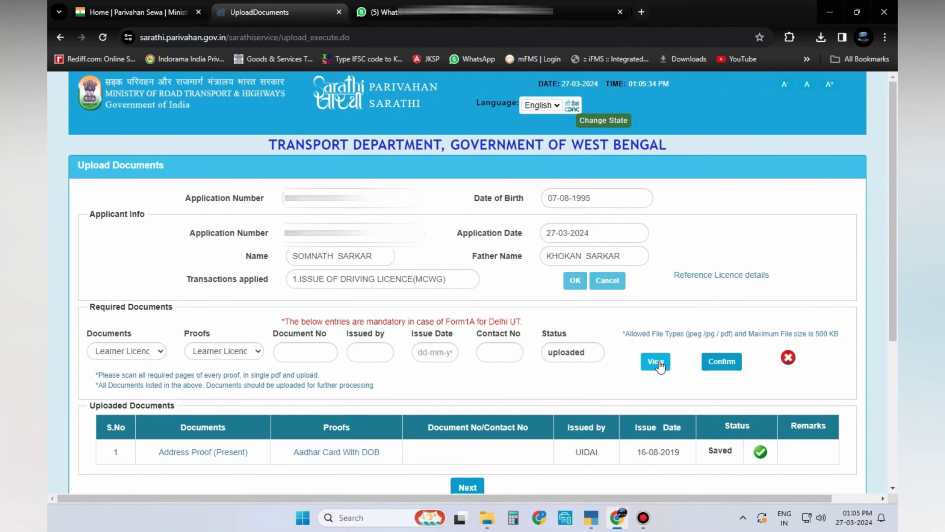
pyautogui.click(656, 362)
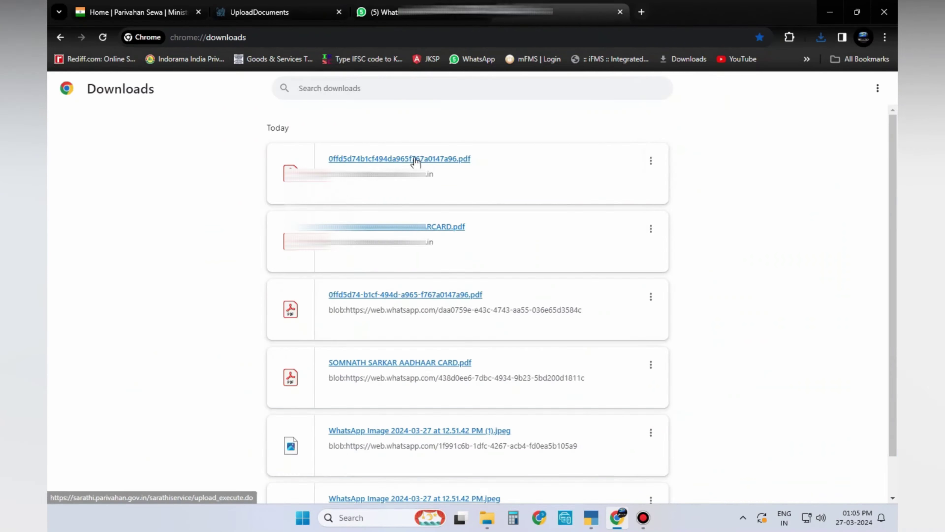
pyautogui.click(416, 159)
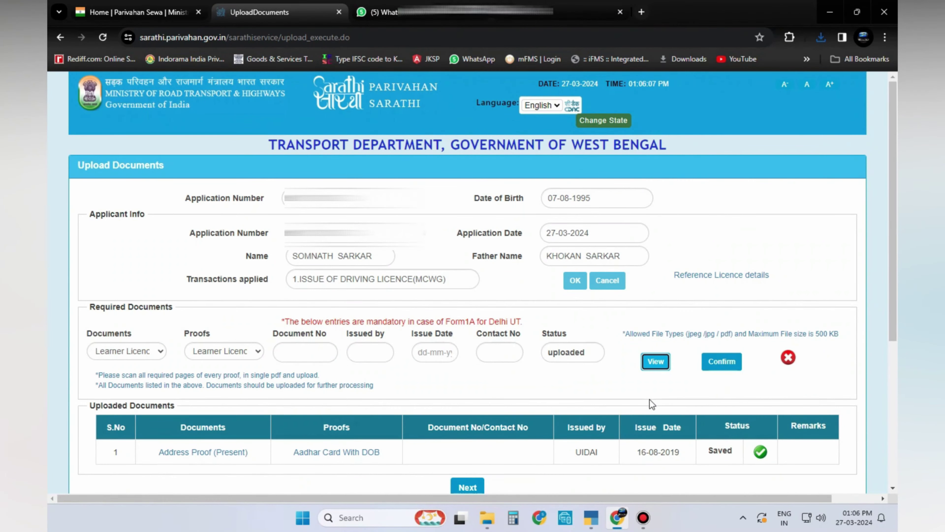
pyautogui.click(731, 368)
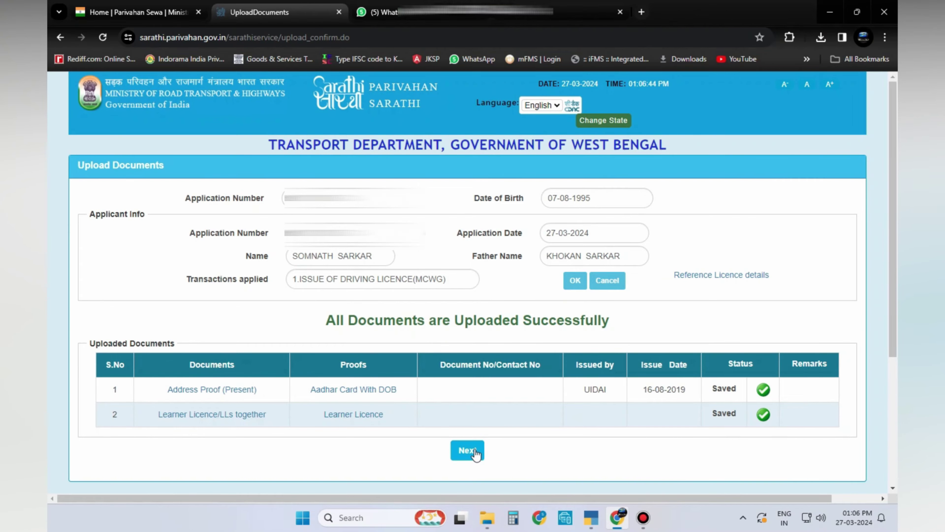
# - Check the application status with the captcha, confirming documents uploaded and Fee Payment and DL Slot Book pending
pyautogui.click(475, 451)
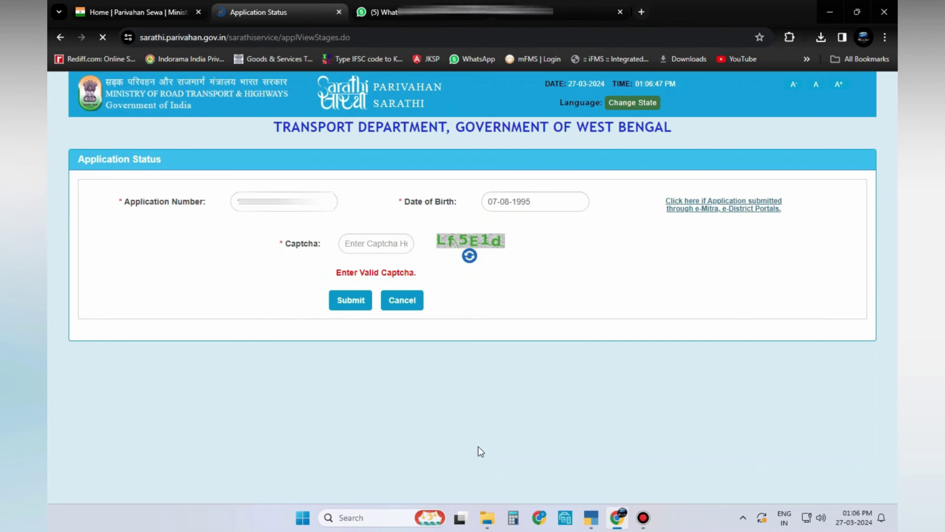
pyautogui.click(395, 244)
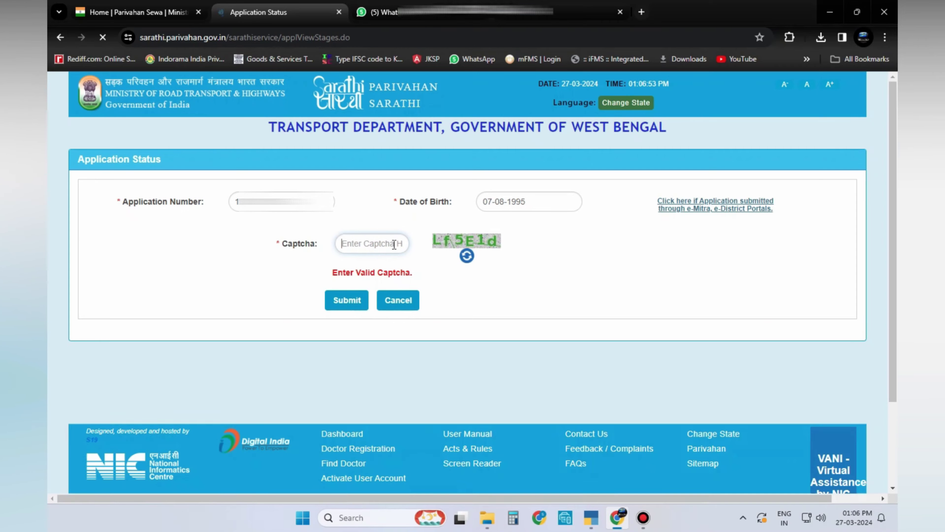
pyautogui.write('Lf5E1d')
pyautogui.click(346, 300)
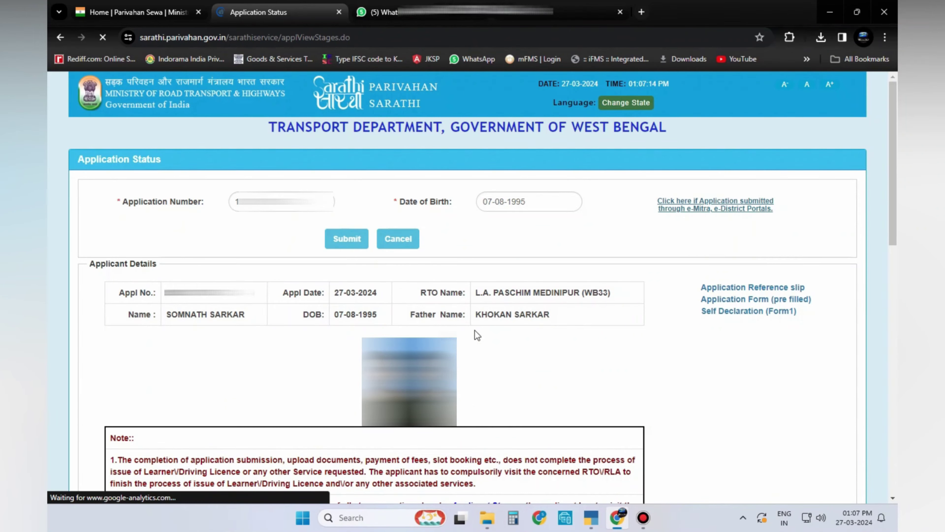
pyautogui.moveTo(895, 228); pyautogui.dragTo(897, 412)
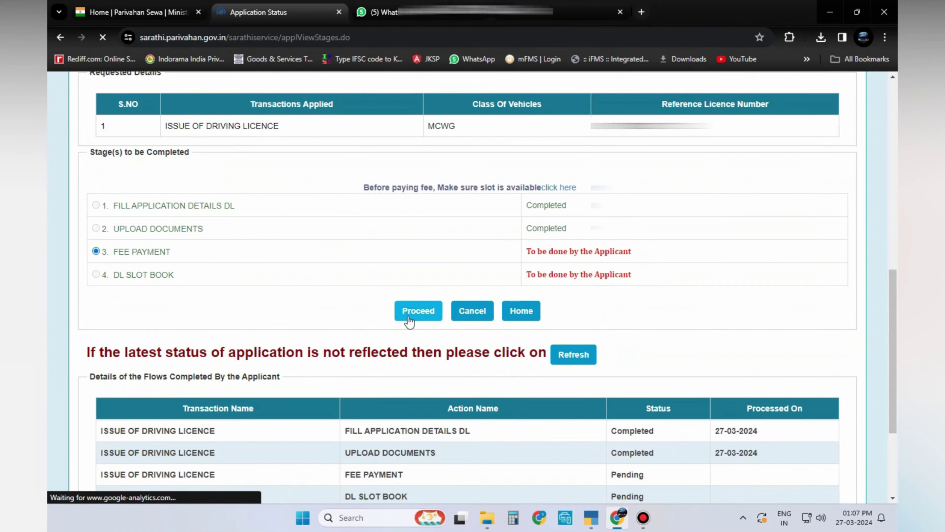
# - Pay the ₹740.00 test fee through GRIPS West bengal, entering the payment page captcha
pyautogui.click(412, 309)
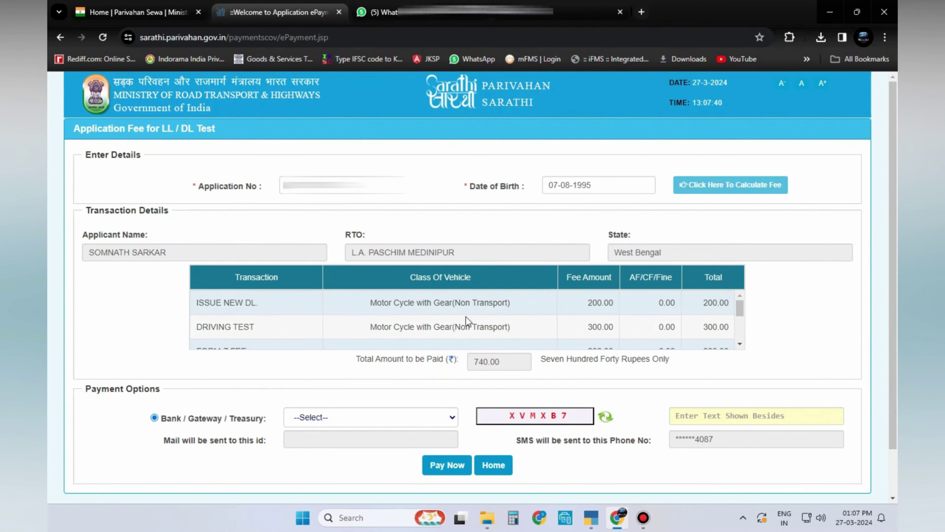
pyautogui.scroll(-2, 268, 319)
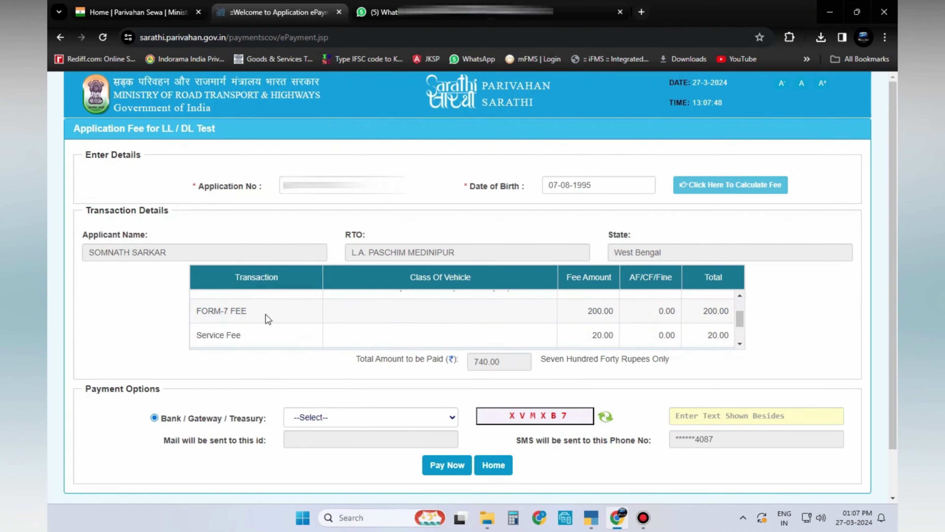
pyautogui.scroll(-3, 715, 326)
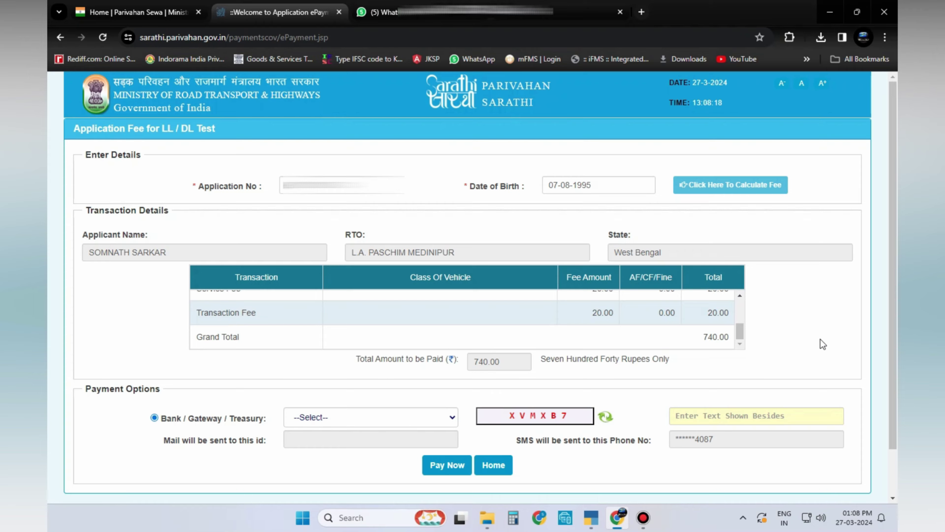
pyautogui.click(414, 411)
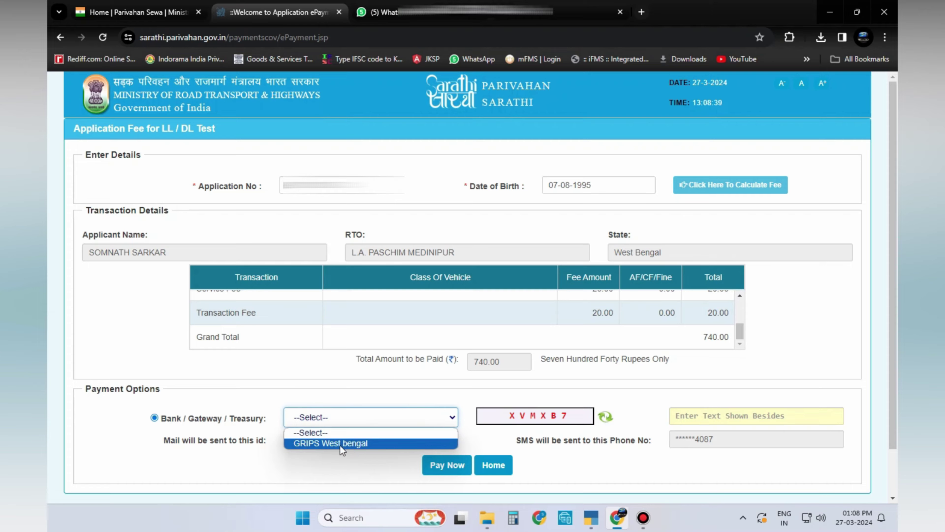
pyautogui.click(357, 444)
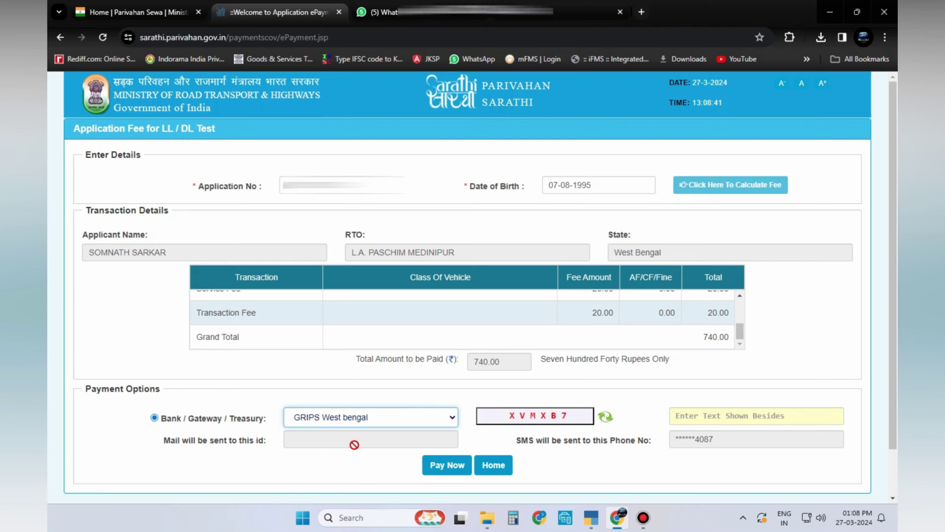
pyautogui.click(725, 415)
pyautogui.write('XVMXB7')
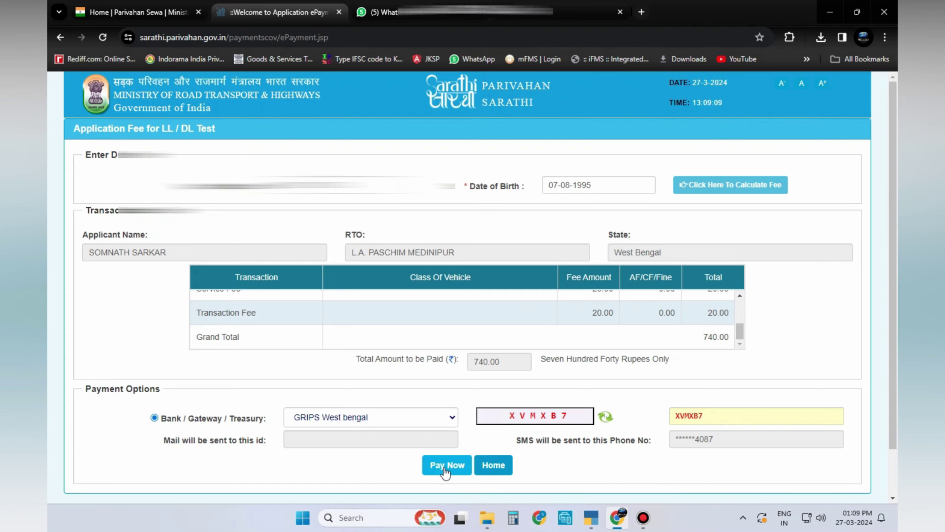
pyautogui.click(445, 466)
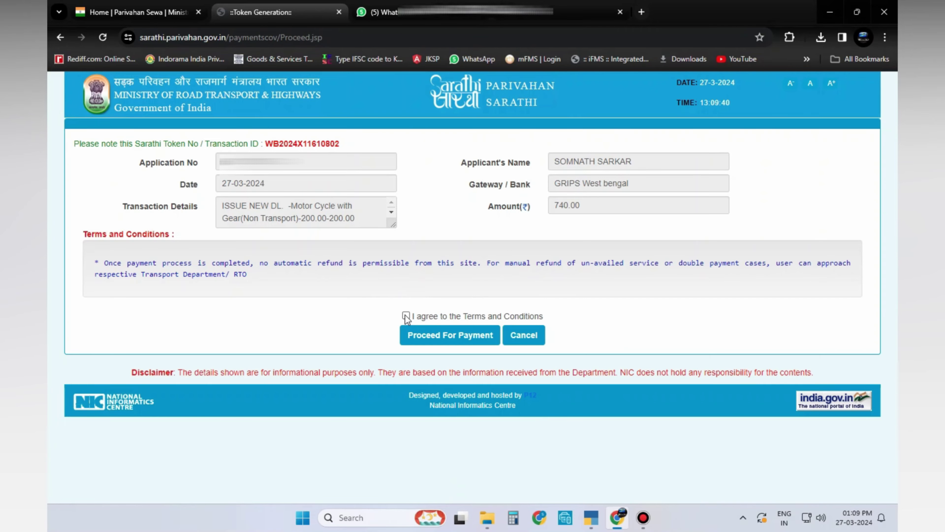
# - Accept the Terms and Conditions and proceed to the GRIPS payment gateway
pyautogui.click(406, 315)
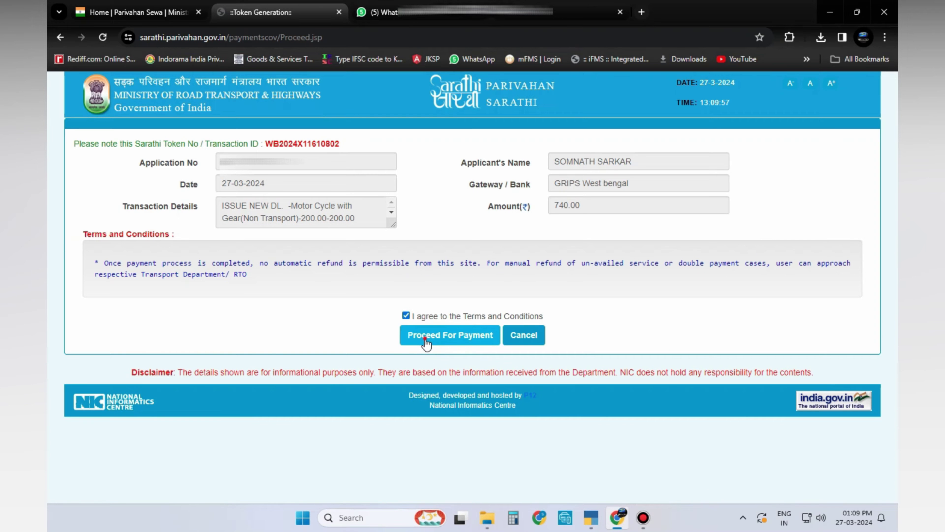
pyautogui.click(425, 338)
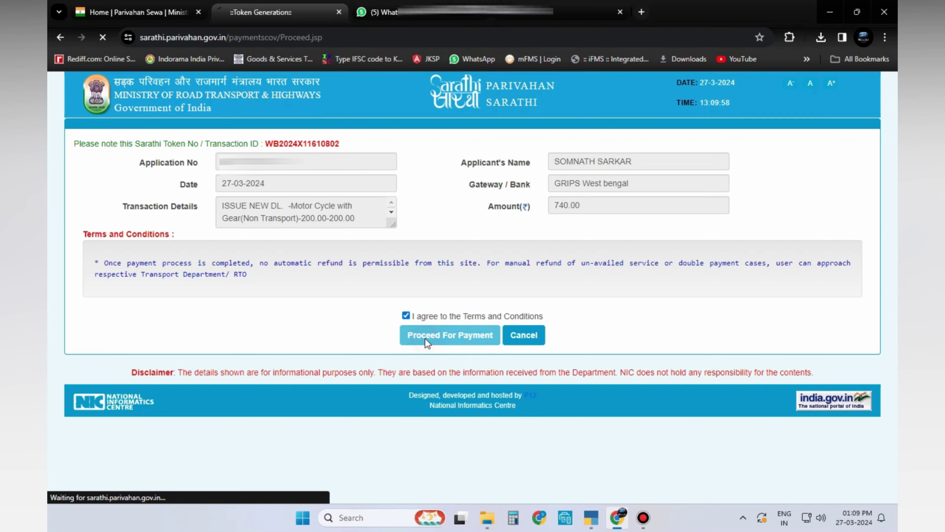
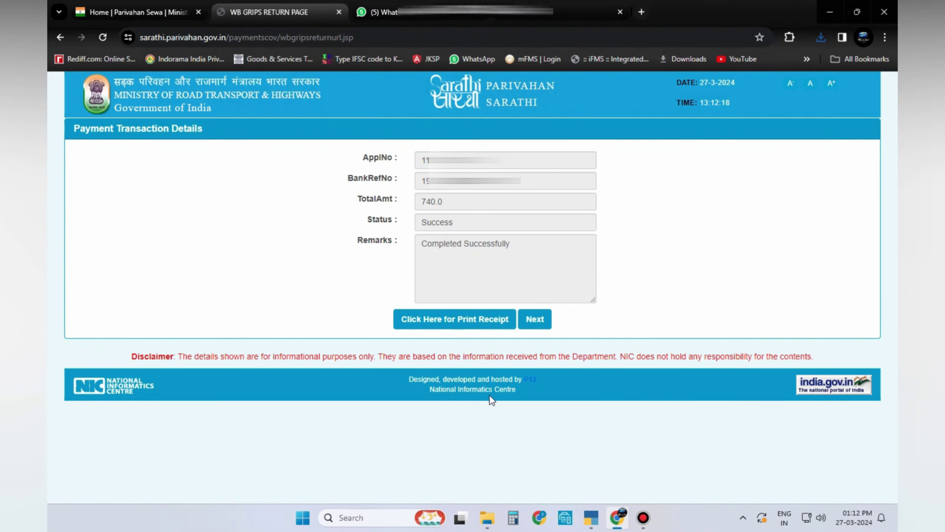
# - Print the ₹740 fee e-receipt by selecting the receipt row and entering the captcha, then review it
pyautogui.click(451, 321)
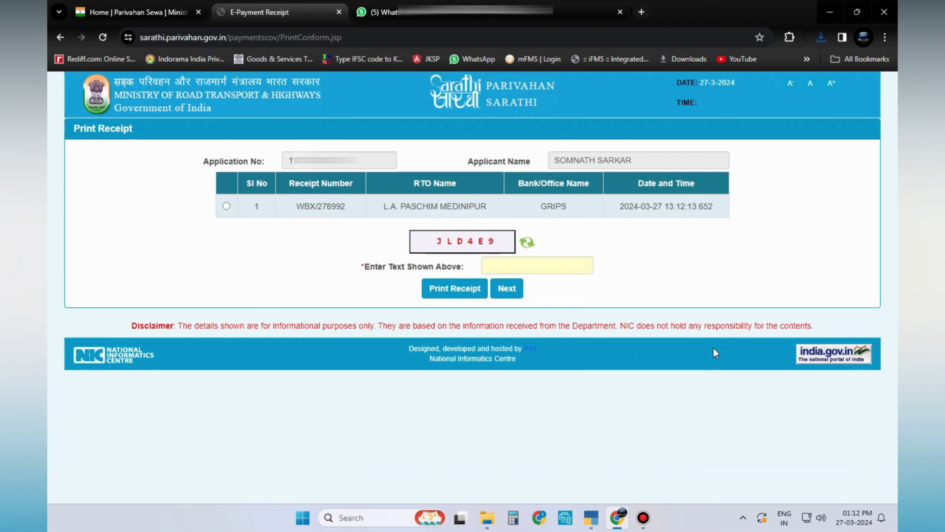
pyautogui.click(227, 206)
pyautogui.write('JLD4')
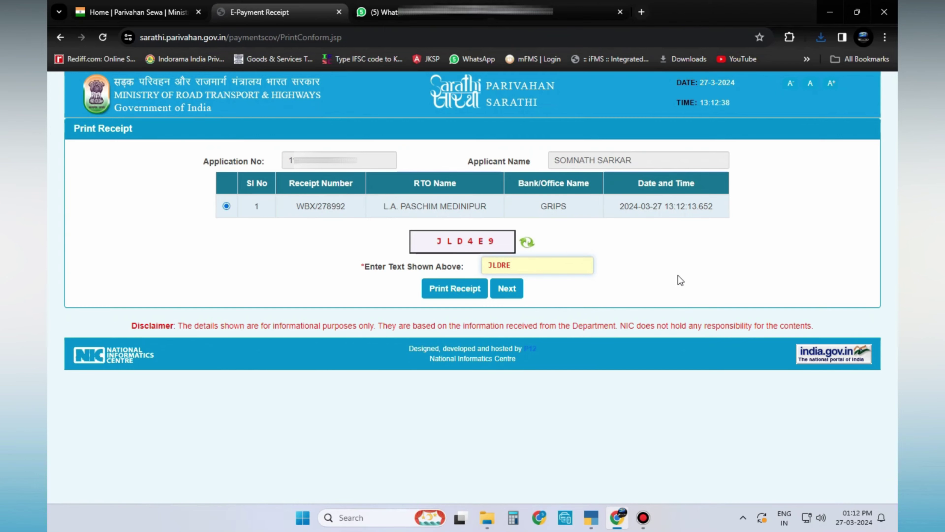
pyautogui.write('E9')
pyautogui.click(444, 293)
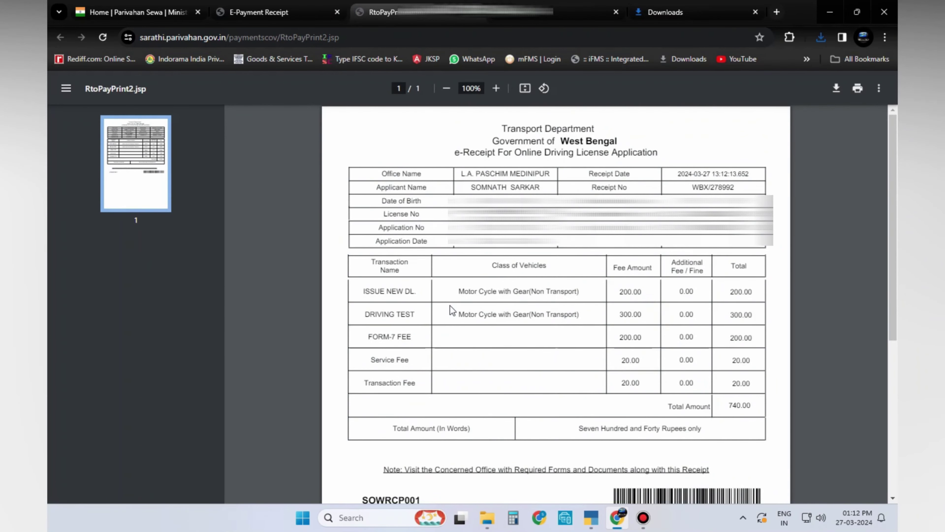
pyautogui.scroll(-5, 662, 315)
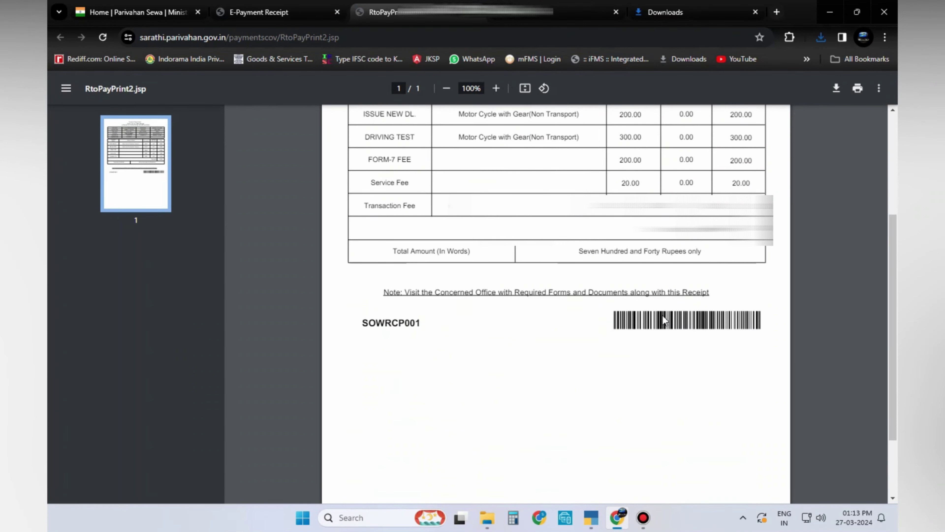
pyautogui.scroll(5, 662, 316)
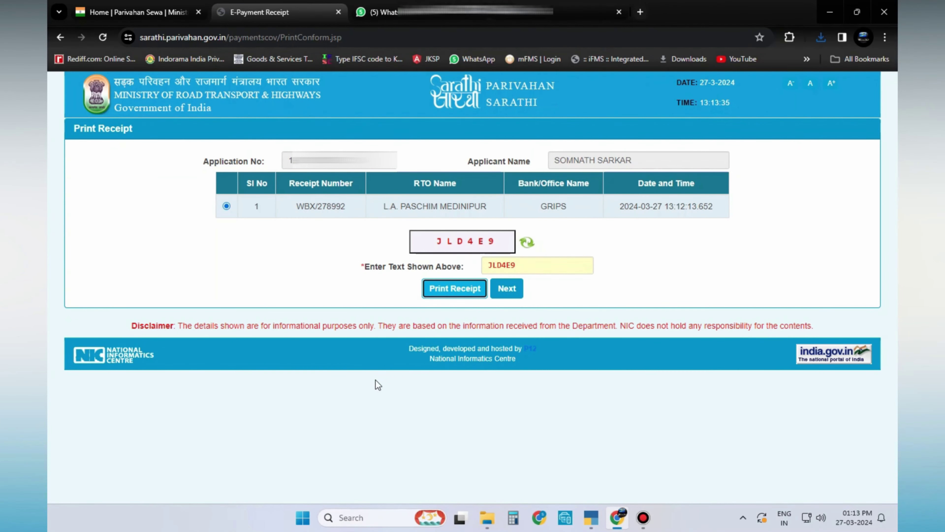
# - Submit the application status check with the captcha
pyautogui.click(506, 288)
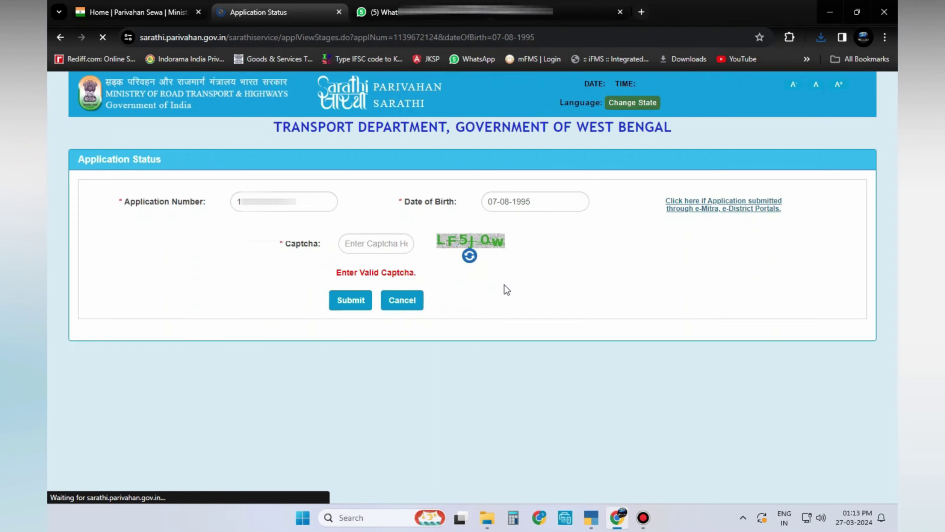
pyautogui.click(366, 249)
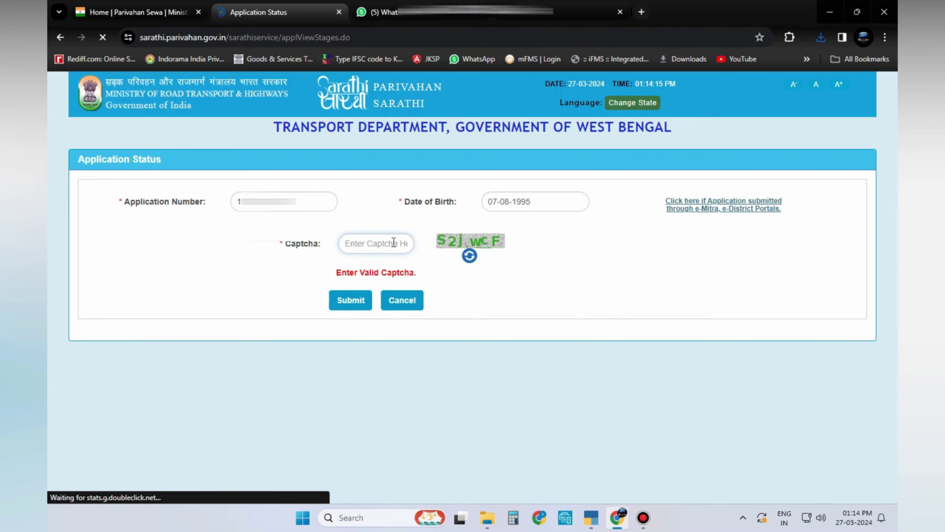
pyautogui.click(393, 243)
pyautogui.write('S2')
pyautogui.write('jwcF')
pyautogui.click(350, 301)
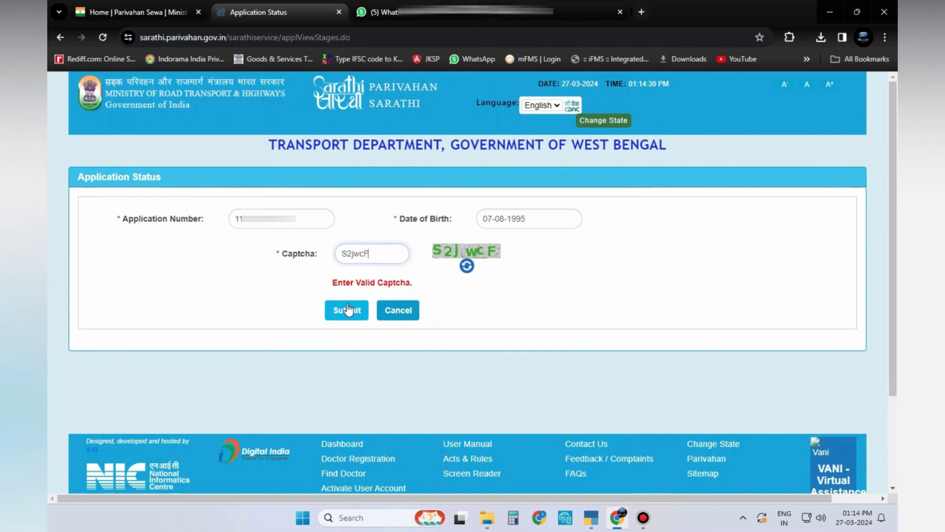
# - Proceed with the pending DL SLOT BOOK stage
pyautogui.scroll(-5, 893, 305)
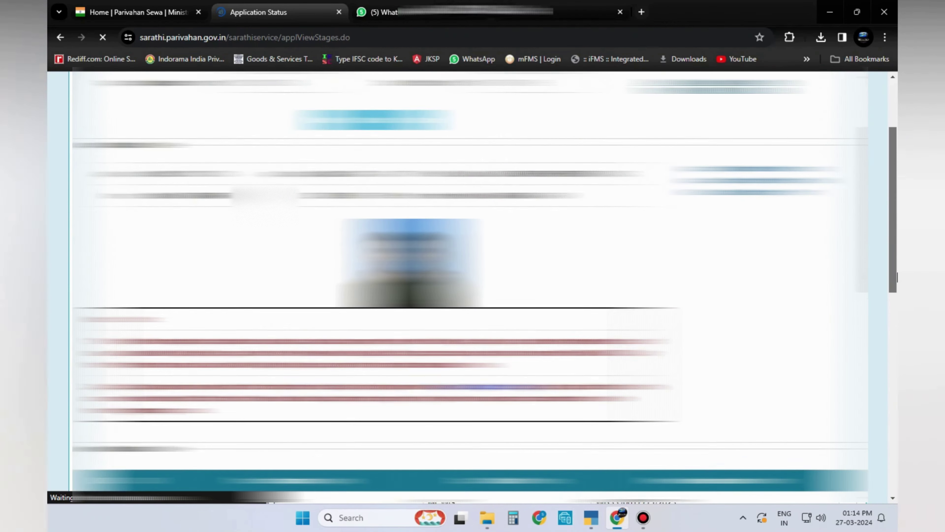
pyautogui.scroll(-7, 897, 305)
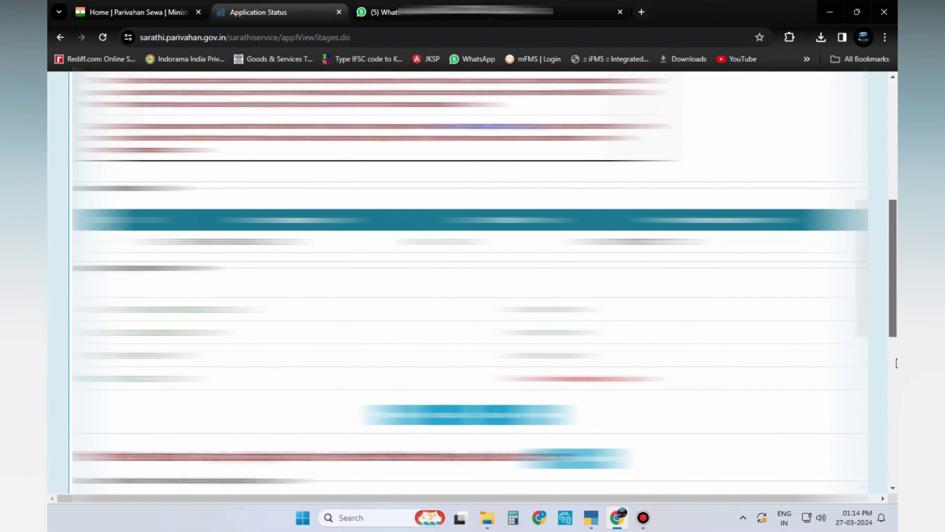
pyautogui.scroll(-2, 893, 397)
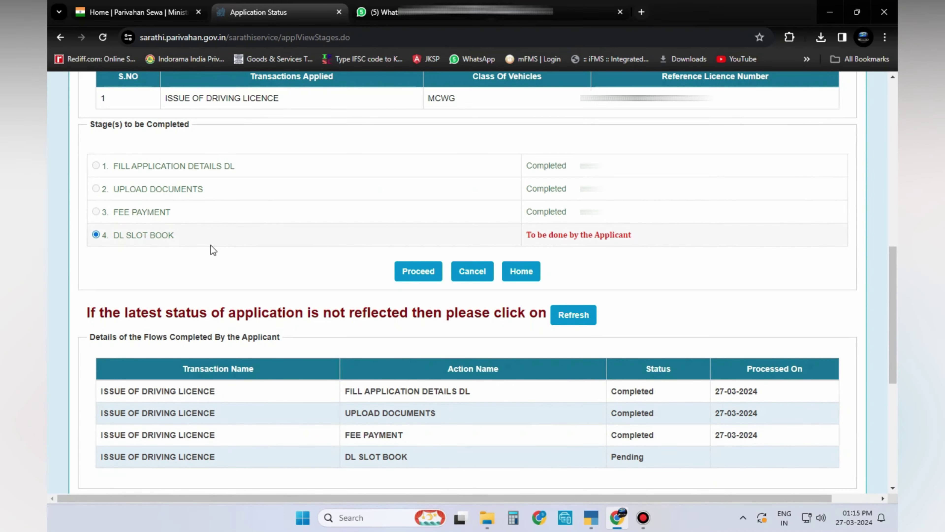
pyautogui.click(417, 274)
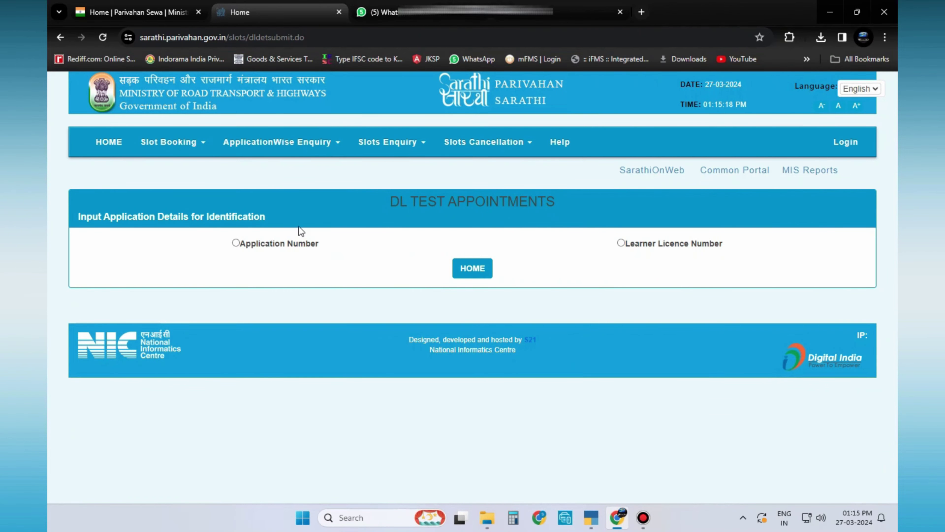
# - Identify the application by Application Number and submit with the verification code
pyautogui.click(236, 243)
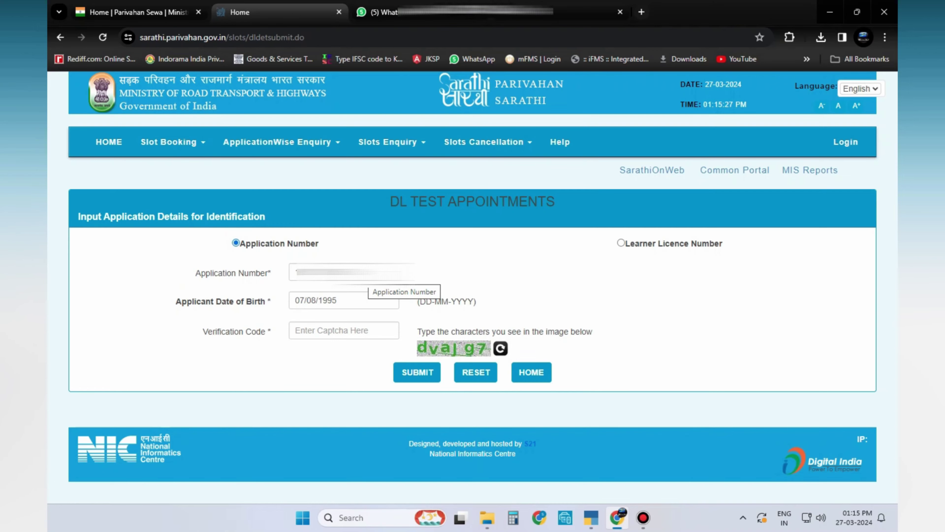
pyautogui.click(310, 338)
pyautogui.write('d')
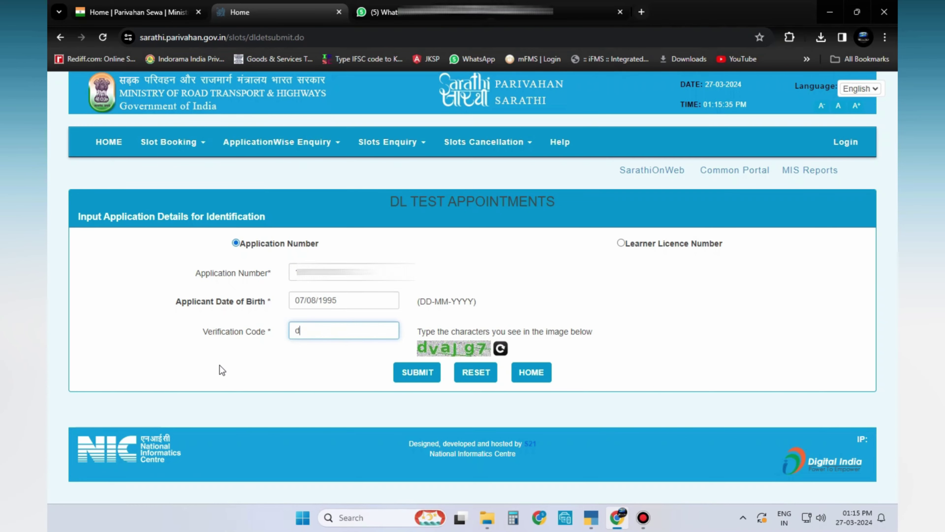
pyautogui.write('vaJg7')
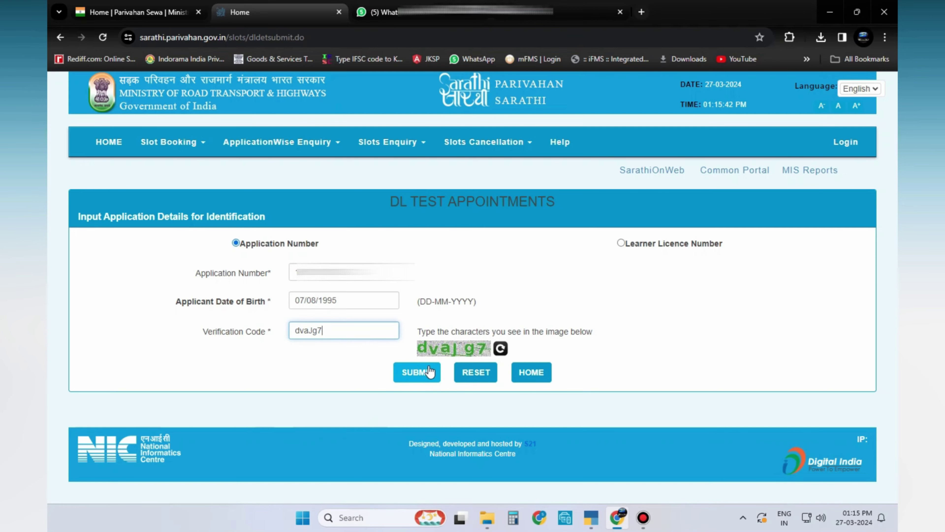
pyautogui.click(430, 371)
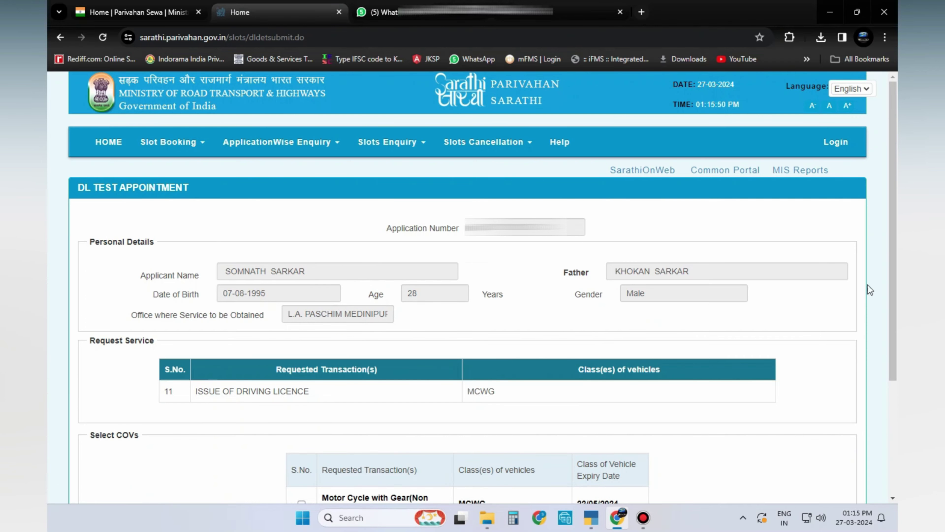
# - Tick the MCWG (motorcycle with gear) class and proceed to book a slot
pyautogui.scroll(-1, 895, 298)
pyautogui.scroll(-2, 897, 305)
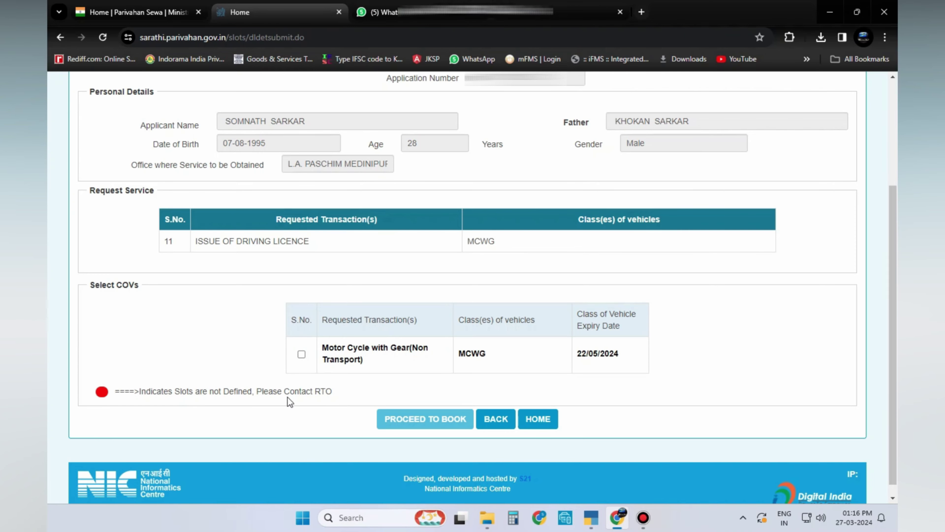
pyautogui.click(303, 353)
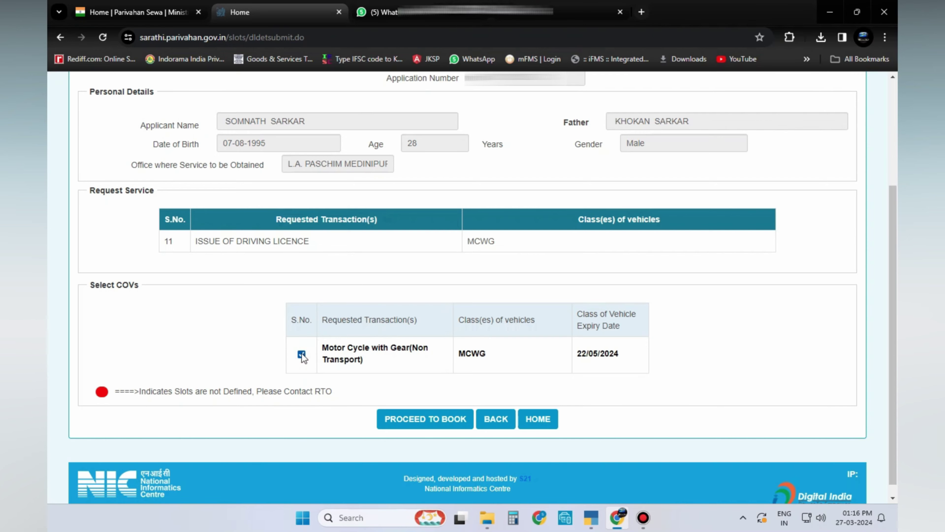
pyautogui.click(414, 420)
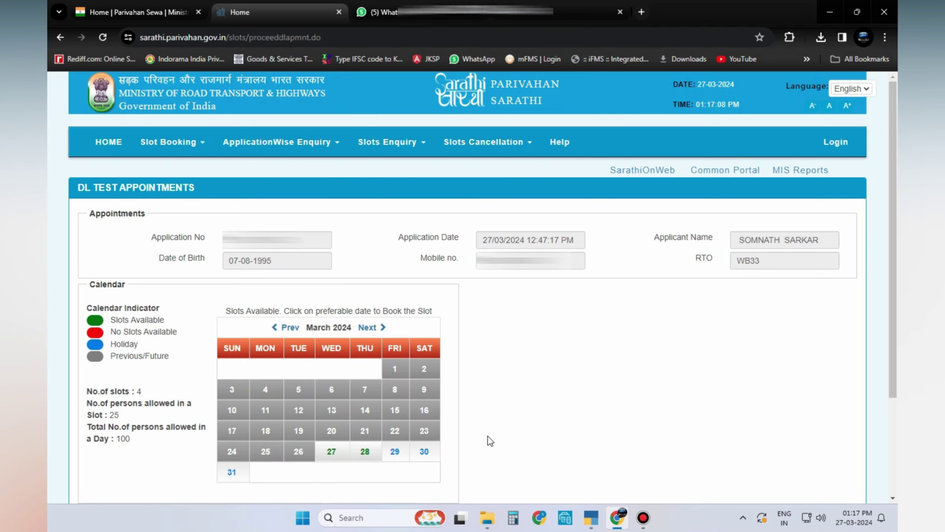
# - Book the 13.00-14.00 MCWG test slot on 28 March 2024
pyautogui.click(365, 453)
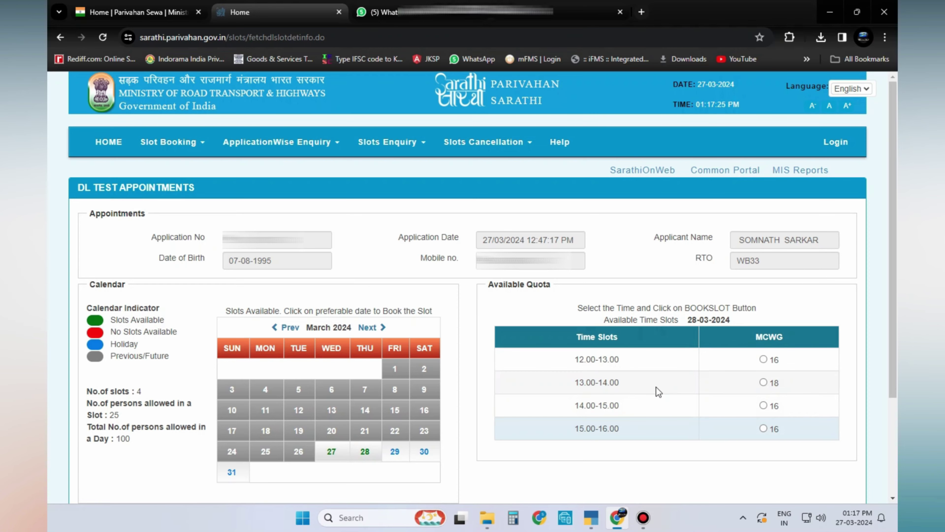
pyautogui.click(765, 382)
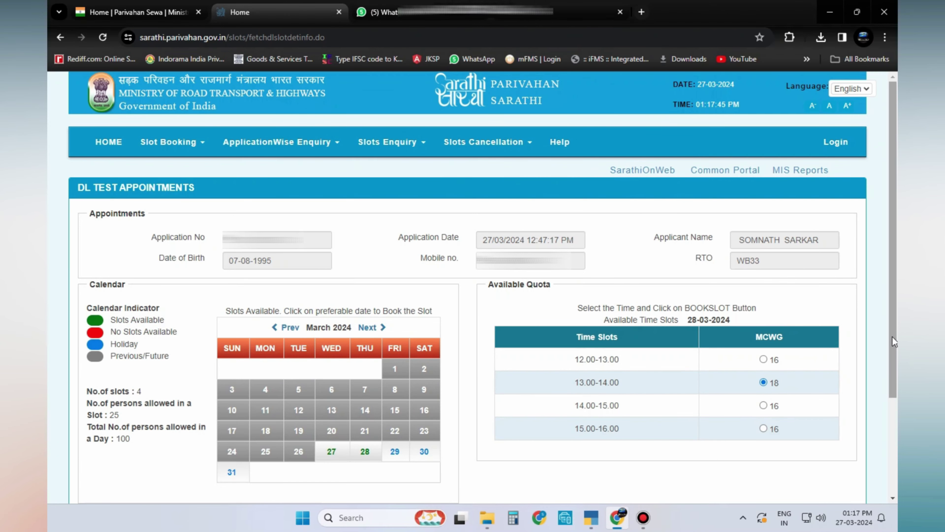
pyautogui.moveTo(892, 336); pyautogui.dragTo(888, 405)
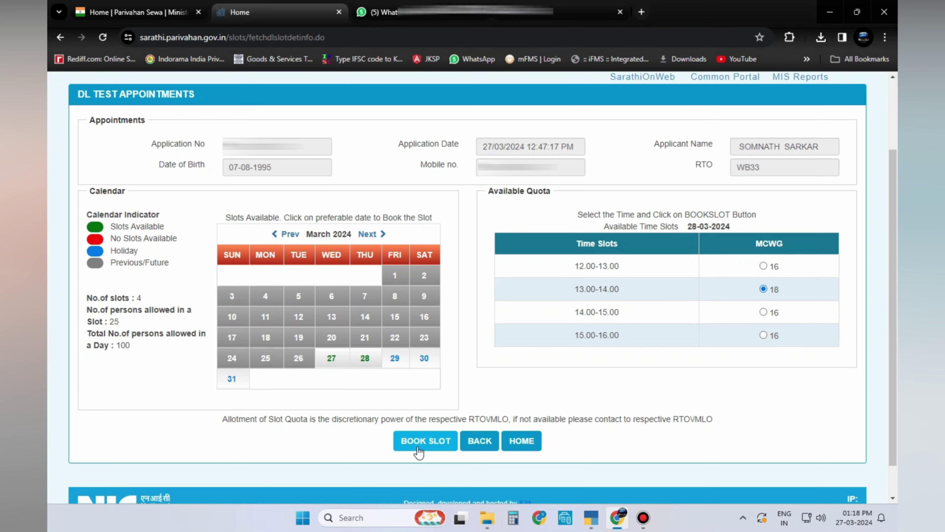
pyautogui.click(418, 446)
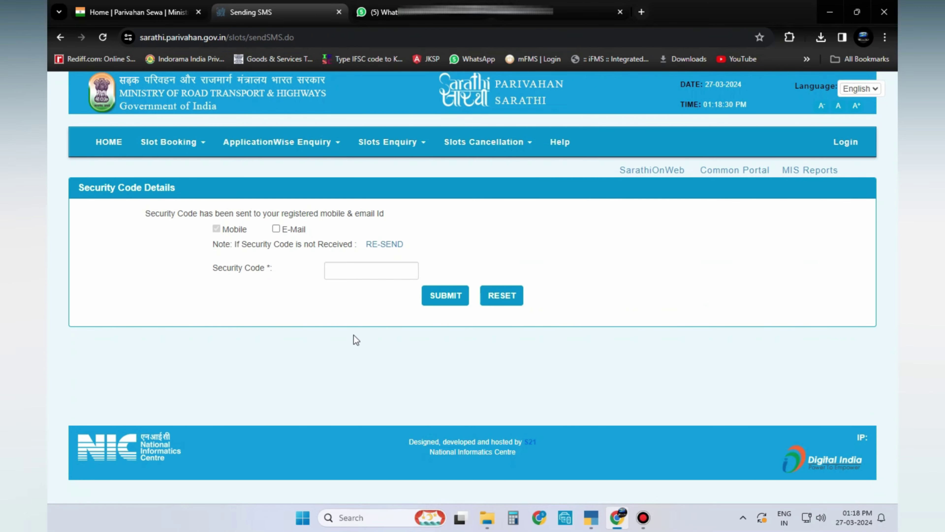
# - Enter the received security code, which fails with the 'SS07: OTP usages exceeds' error
pyautogui.click(347, 270)
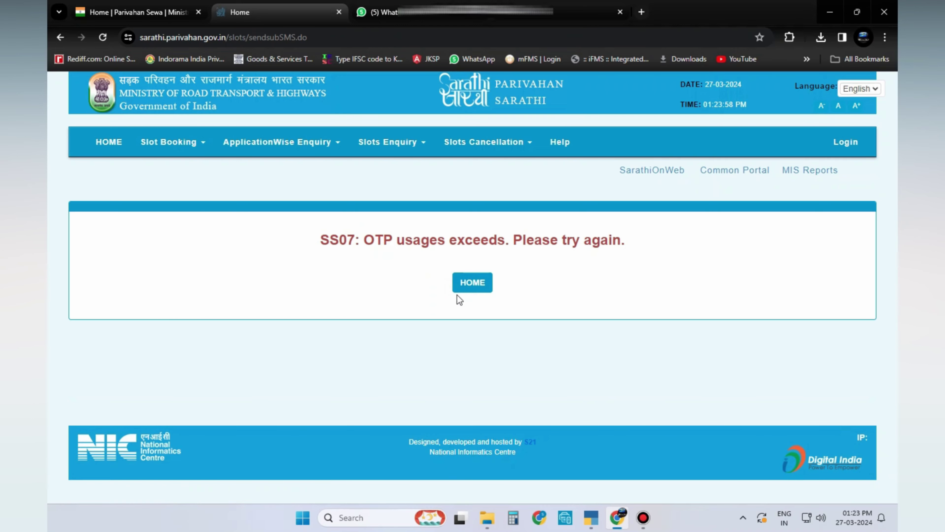
# - Leave the OTP error page for HOME and close the Sarathi tab
pyautogui.click(467, 285)
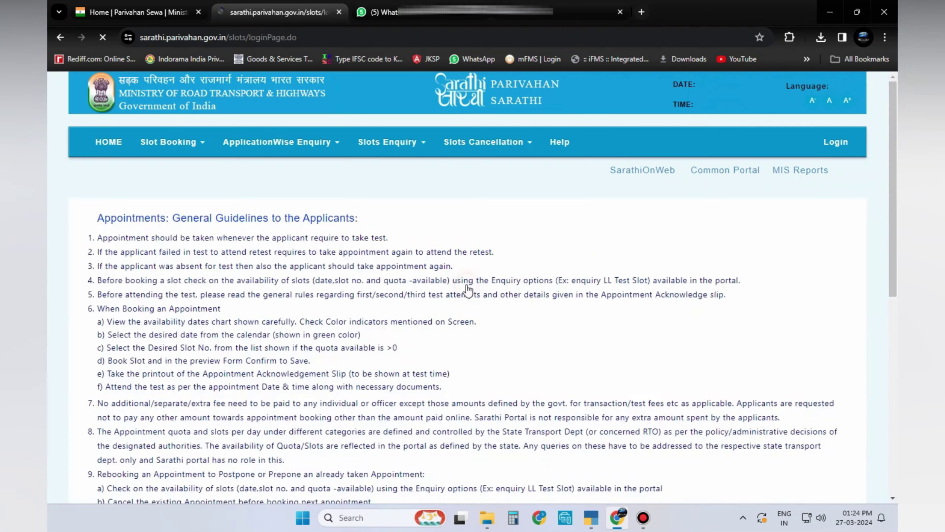
pyautogui.scroll(-5, 429, 359)
pyautogui.scroll(-4, 428, 361)
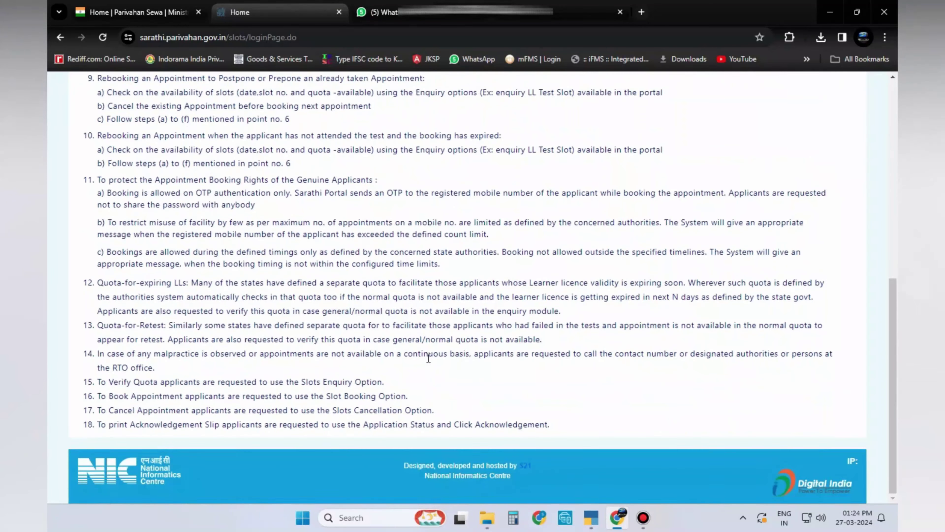
pyautogui.scroll(10, 446, 350)
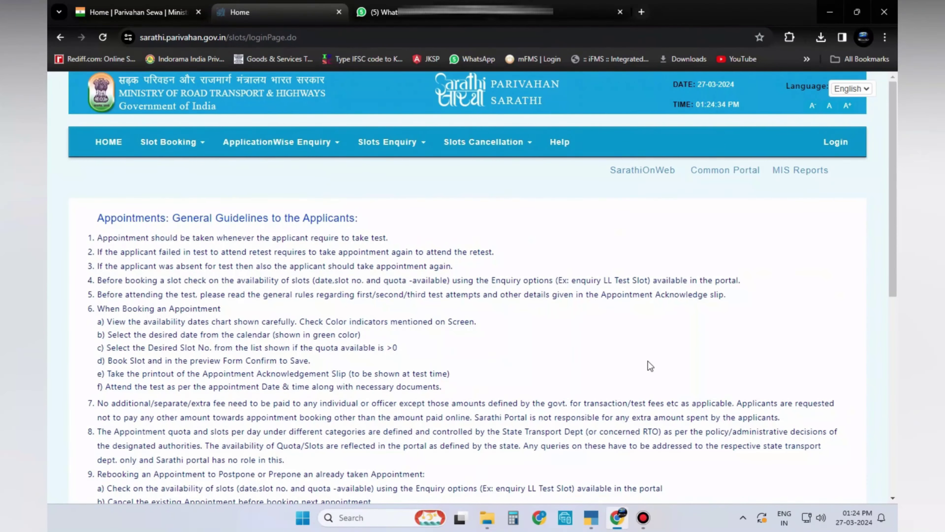
pyautogui.moveTo(173, 139)
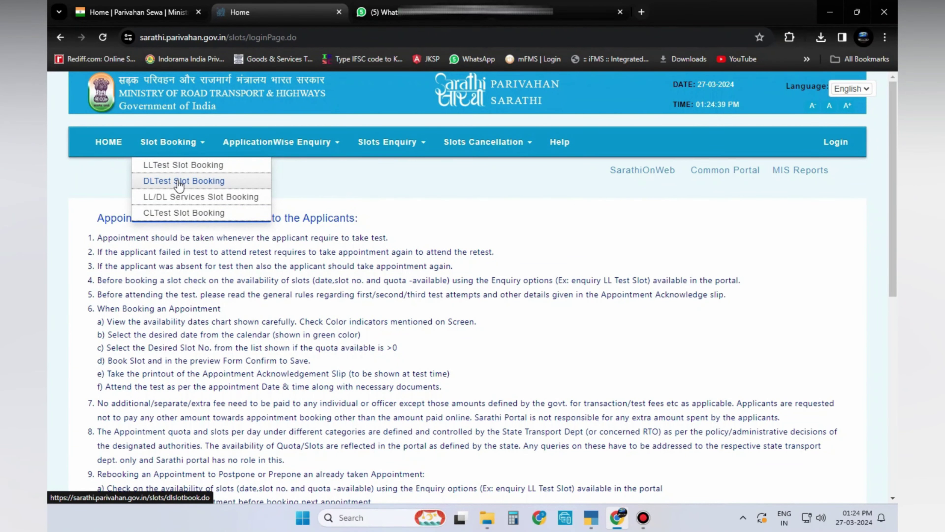
pyautogui.click(111, 141)
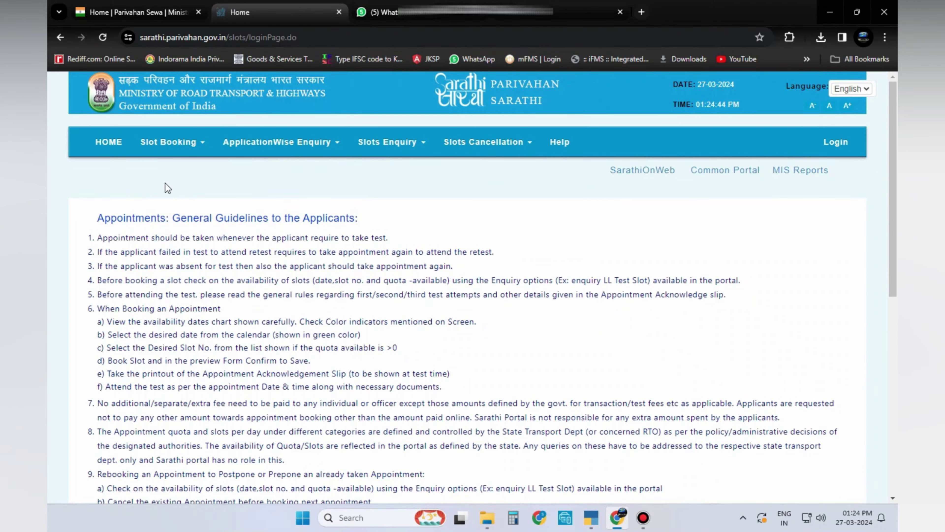
pyautogui.click(111, 141)
pyautogui.hotkey('ctrl', 'w')
# - Reopen Appointments under Drivers/Learners License and bring up the Slot Booking menu
pyautogui.scroll(-6, 202, 393)
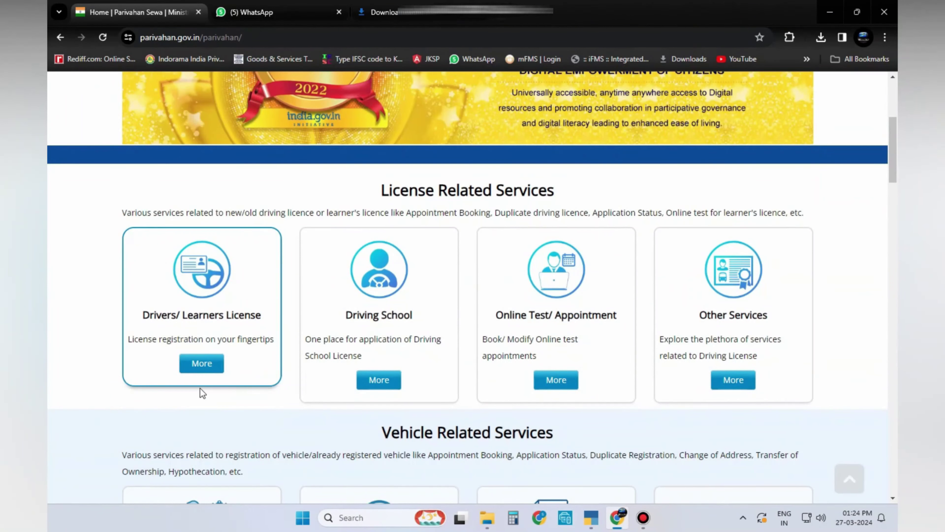
pyautogui.click(200, 362)
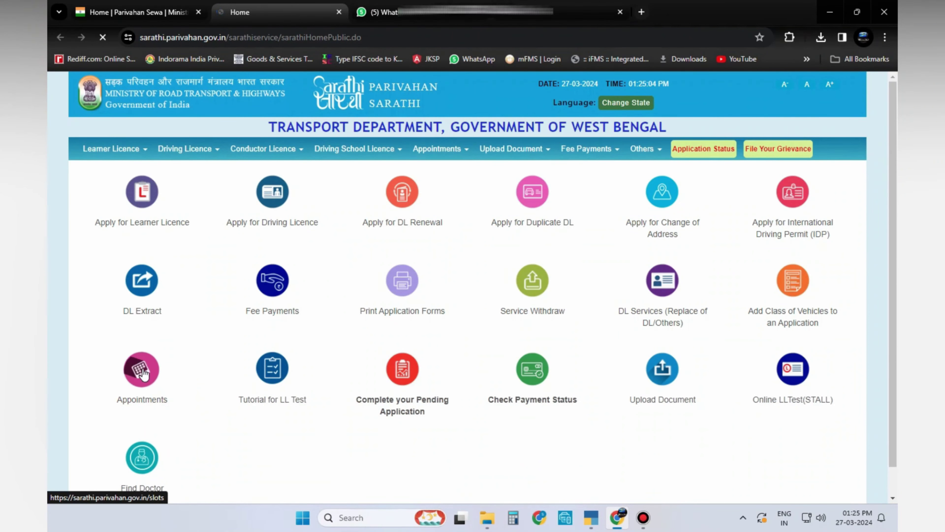
pyautogui.click(156, 378)
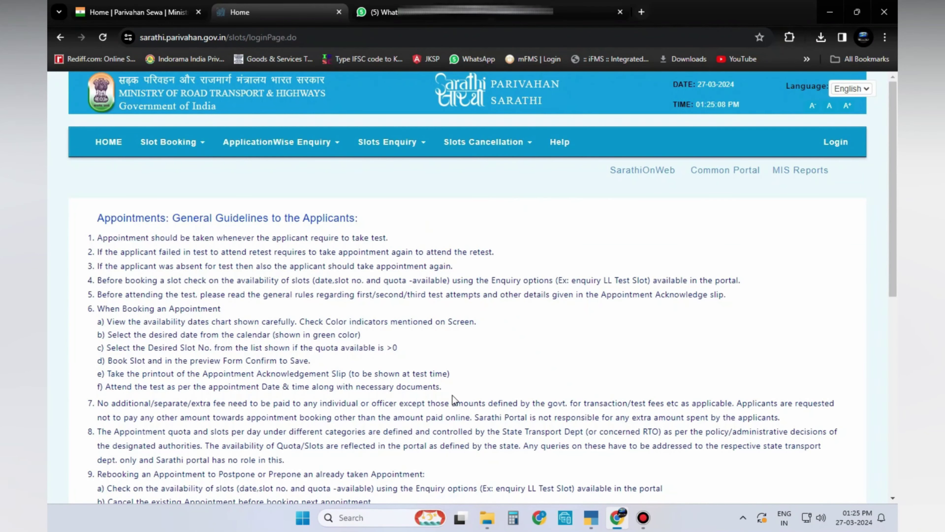
pyautogui.scroll(-10, 332, 363)
pyautogui.scroll(10, 226, 258)
pyautogui.click(172, 141)
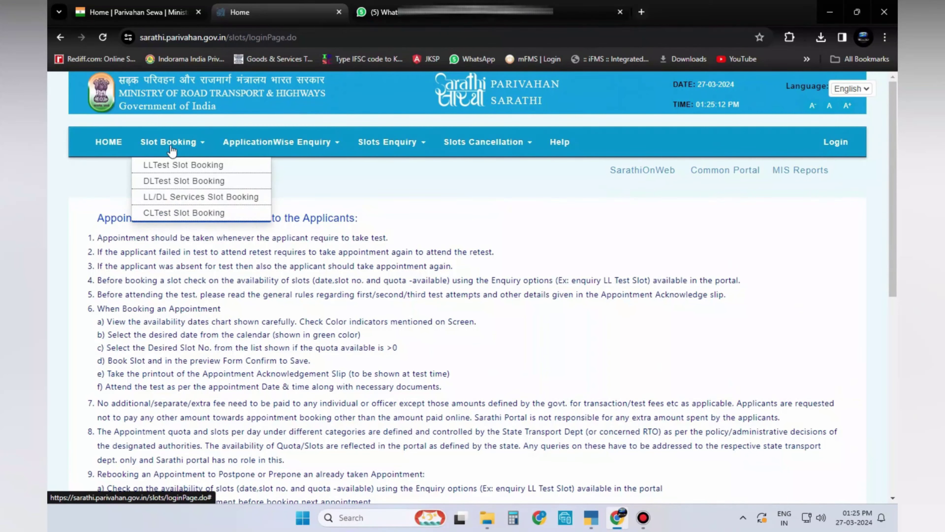
# - Start DL Test Slot Booking, entering the application number and the applicant's date of birth
pyautogui.click(170, 182)
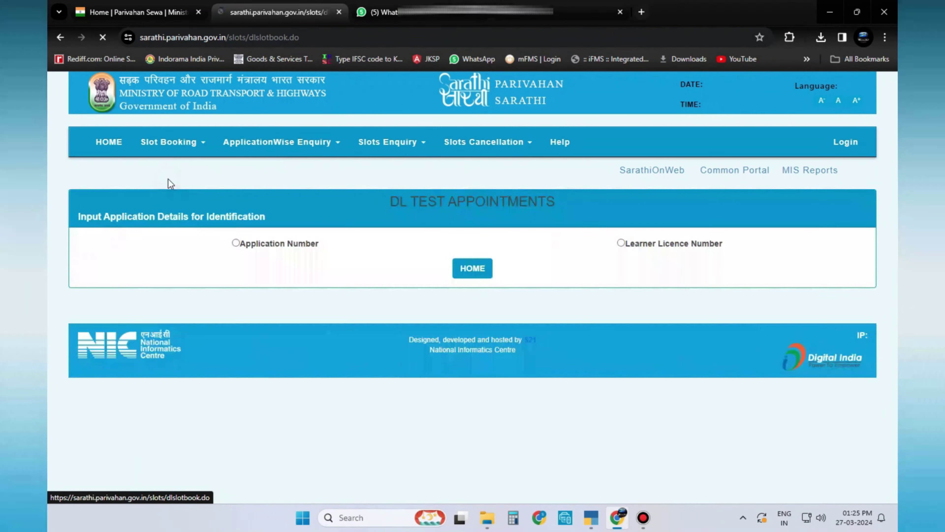
pyautogui.click(236, 243)
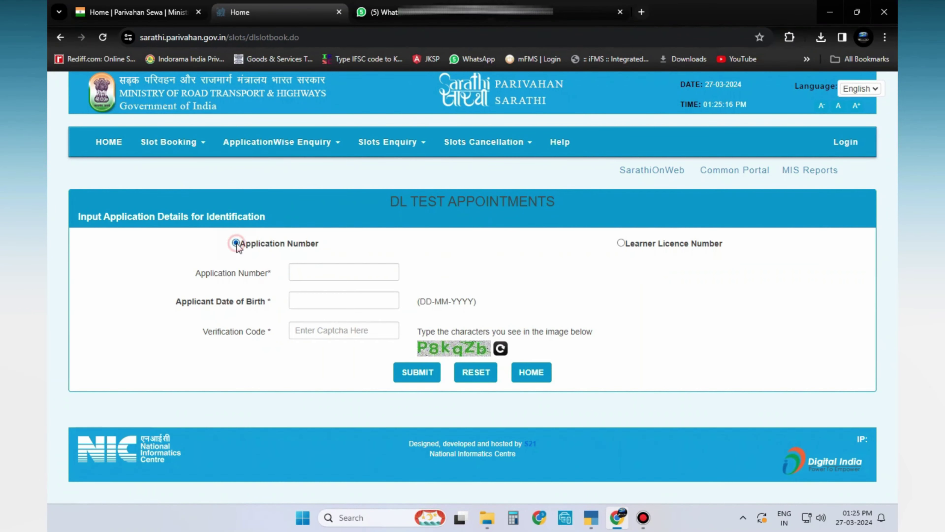
pyautogui.click(302, 268)
pyautogui.hotkey('ctrl', 'v')
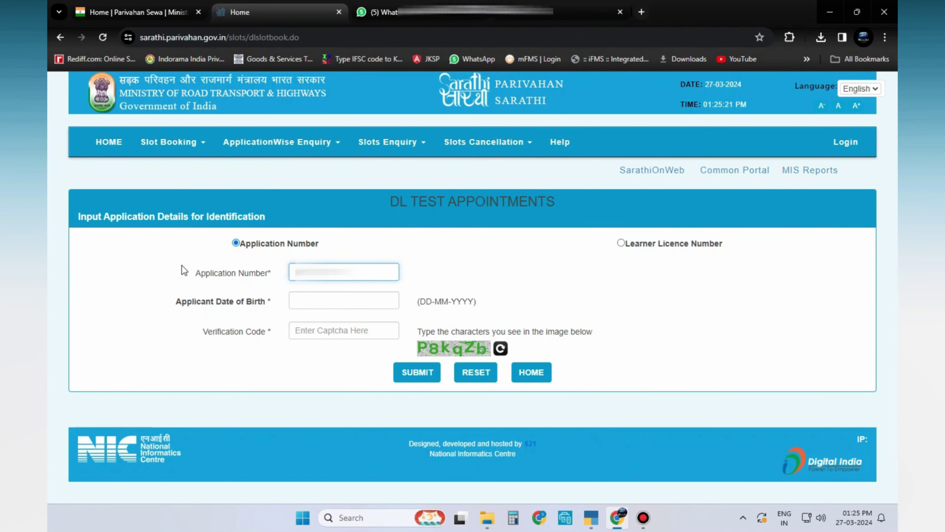
pyautogui.click(343, 300)
pyautogui.click(380, 320)
pyautogui.scroll(12, 376, 224)
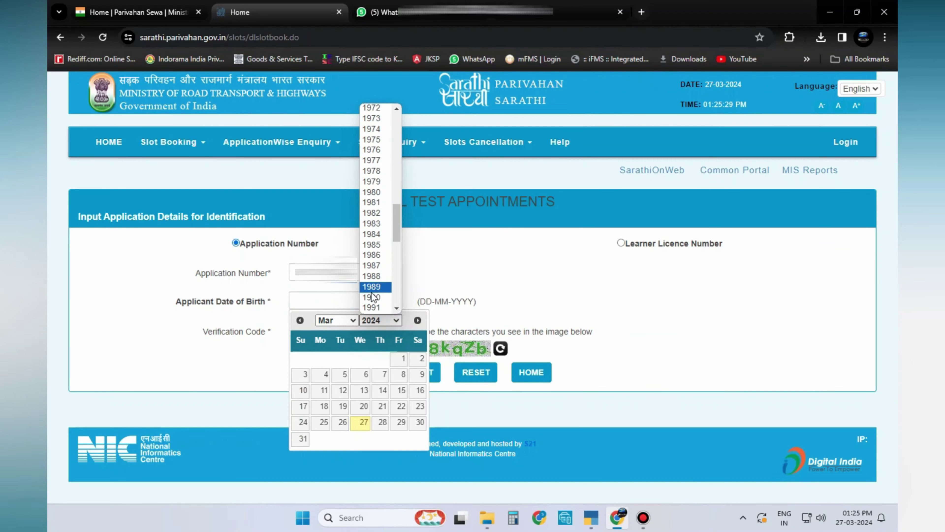
pyautogui.click(376, 257)
pyautogui.click(337, 320)
pyautogui.click(335, 395)
pyautogui.click(322, 374)
# - Submit with the verification code, tick Motor Cycle with Gear, and proceed to booking
pyautogui.click(298, 334)
pyautogui.write('P8kqZb')
pyautogui.click(417, 372)
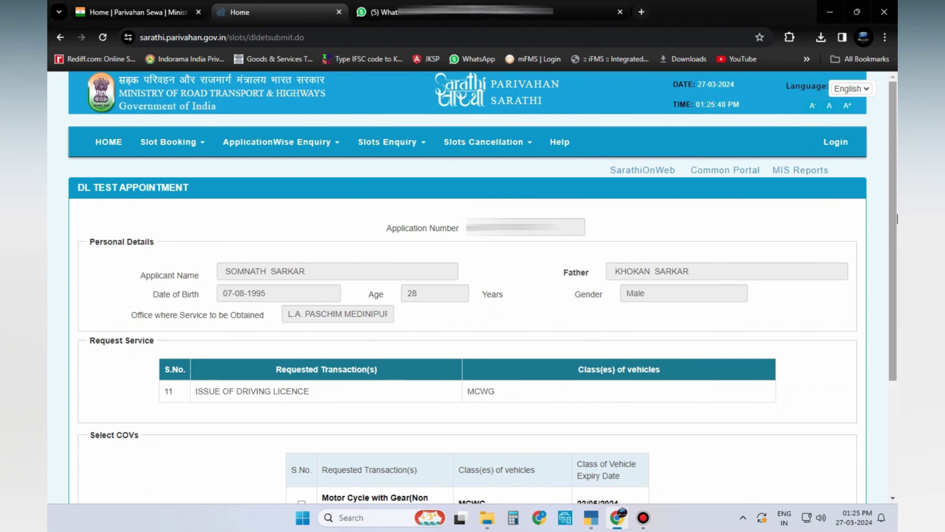
pyautogui.scroll(-4, 892, 218)
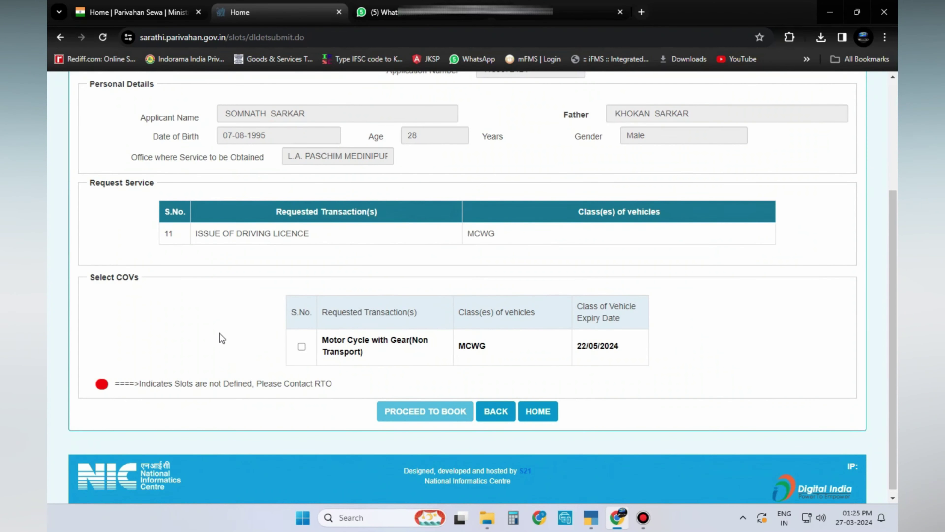
pyautogui.click(302, 347)
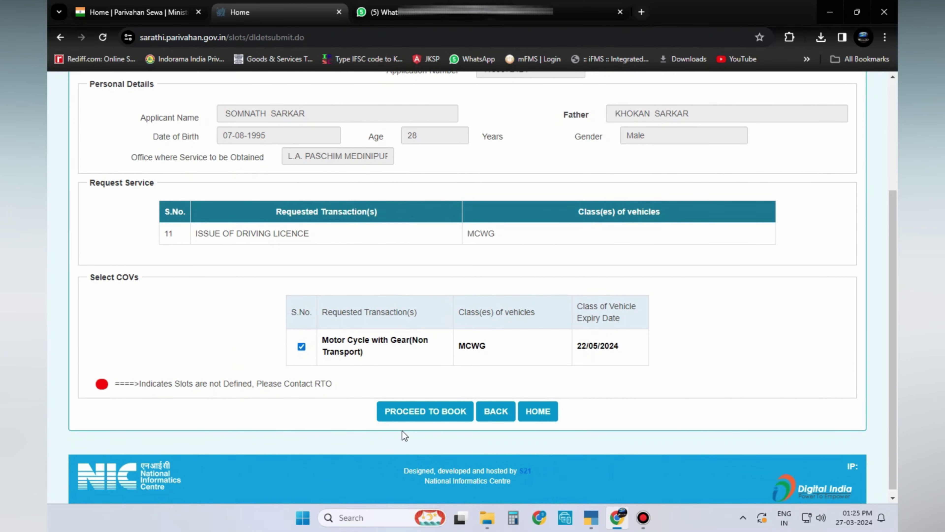
pyautogui.click(420, 413)
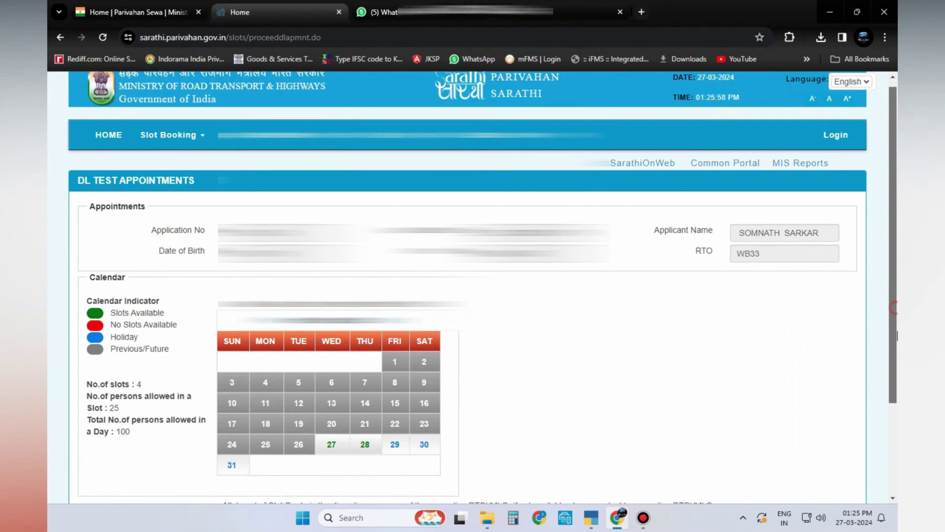
# - Book the 13.00-14.00 slot on 28-03-2024 again, reaching the security code field
pyautogui.scroll(-2, 363, 388)
pyautogui.click(363, 387)
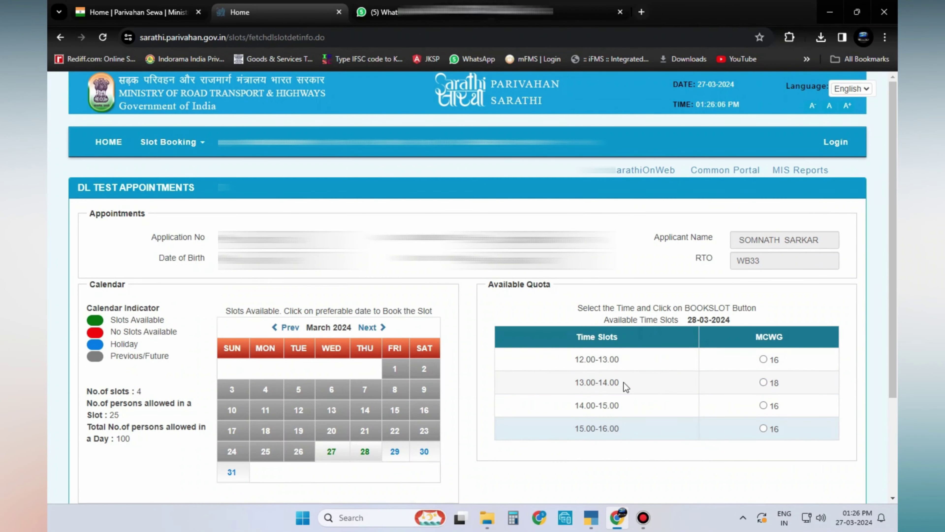
pyautogui.click(764, 381)
pyautogui.moveTo(892, 322); pyautogui.dragTo(895, 411)
pyautogui.click(423, 428)
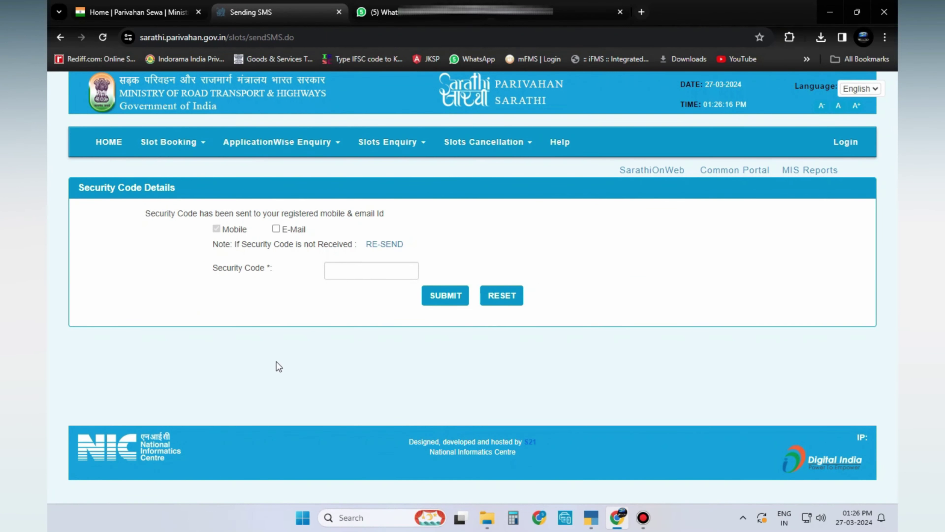
pyautogui.click(333, 271)
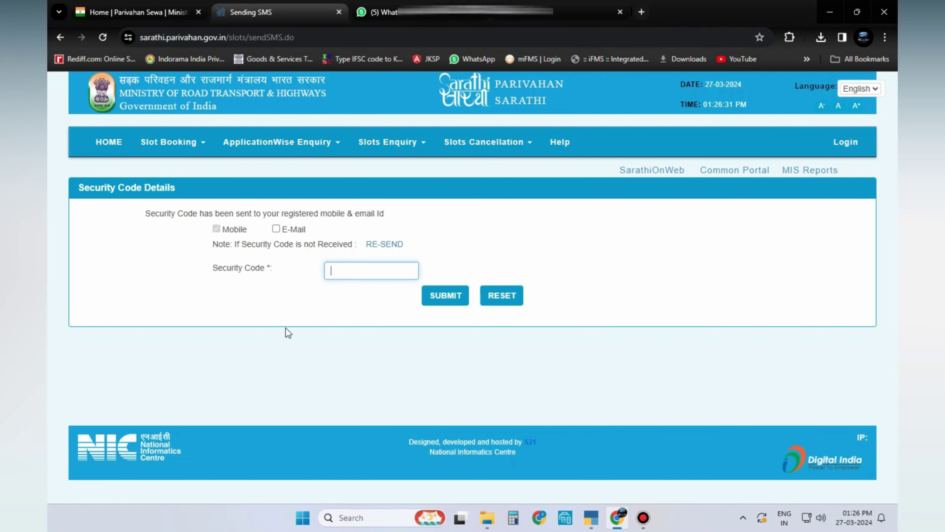
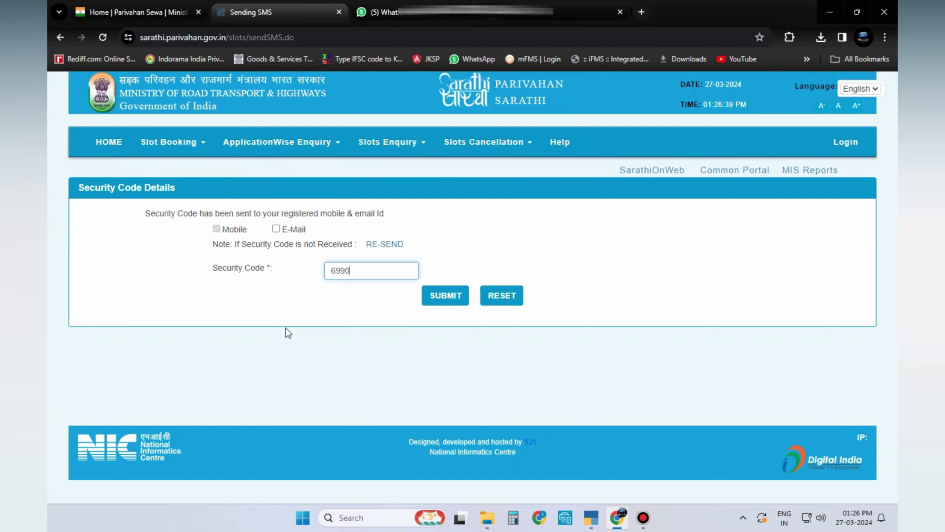
# - Submit the received security code and confirm the slot booking, then view the provisional appointment slip
pyautogui.click(445, 294)
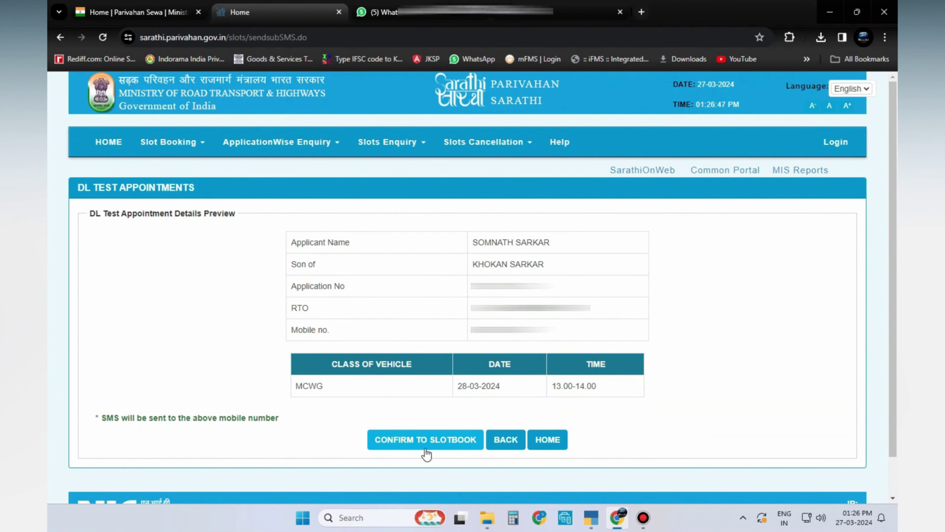
pyautogui.click(428, 447)
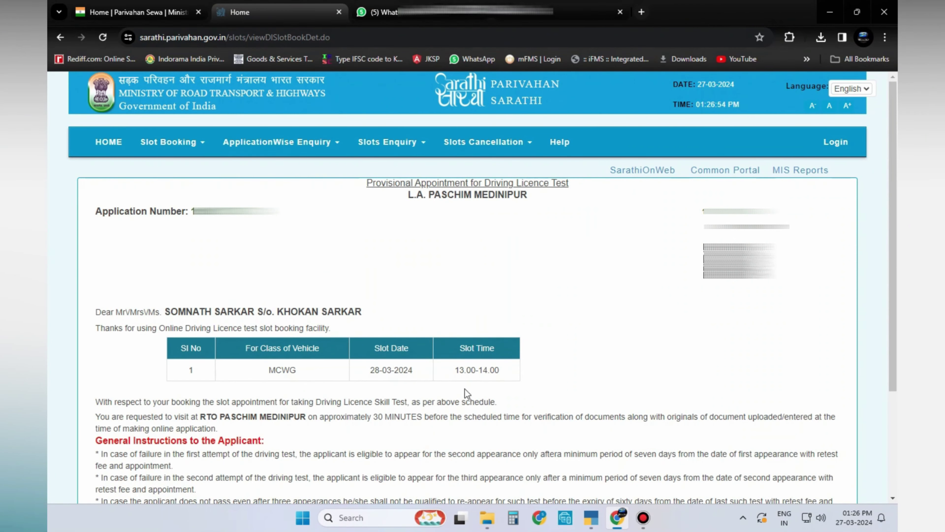
pyautogui.scroll(-3, 620, 327)
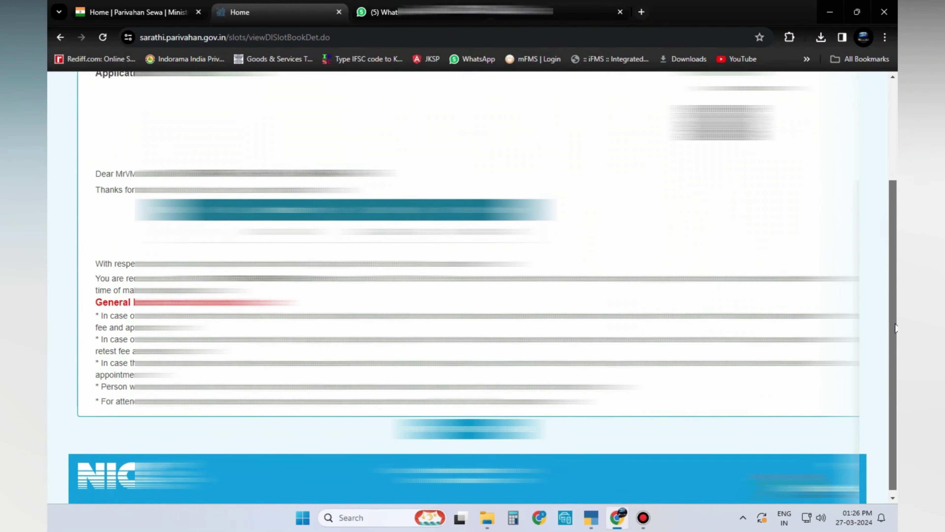